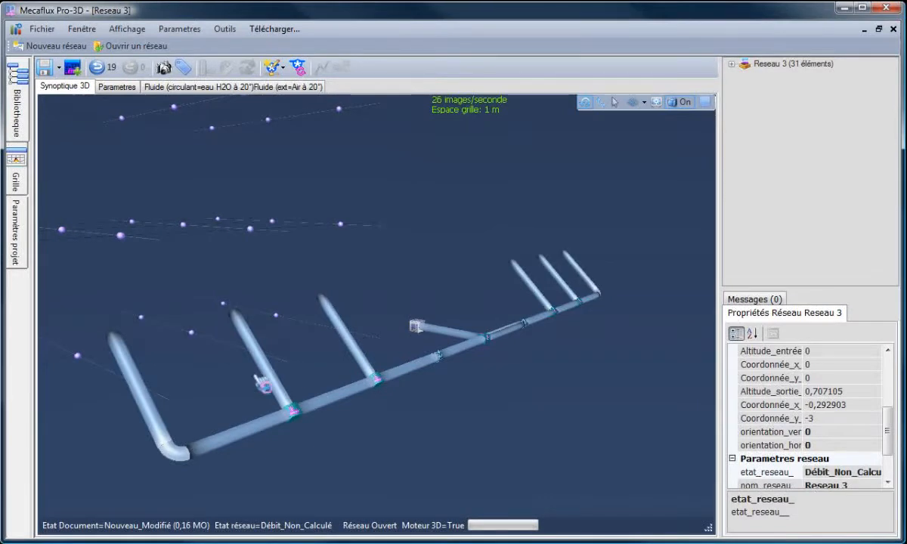
Examine the straight PVC conduits of the end branches and the main pipe feeding them
drag(203, 374, 205, 368)
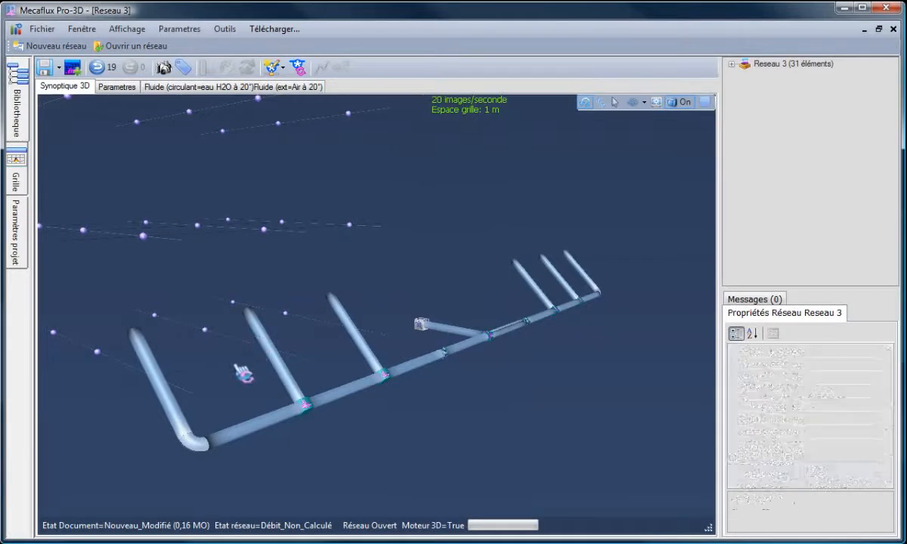
drag(239, 370, 235, 374)
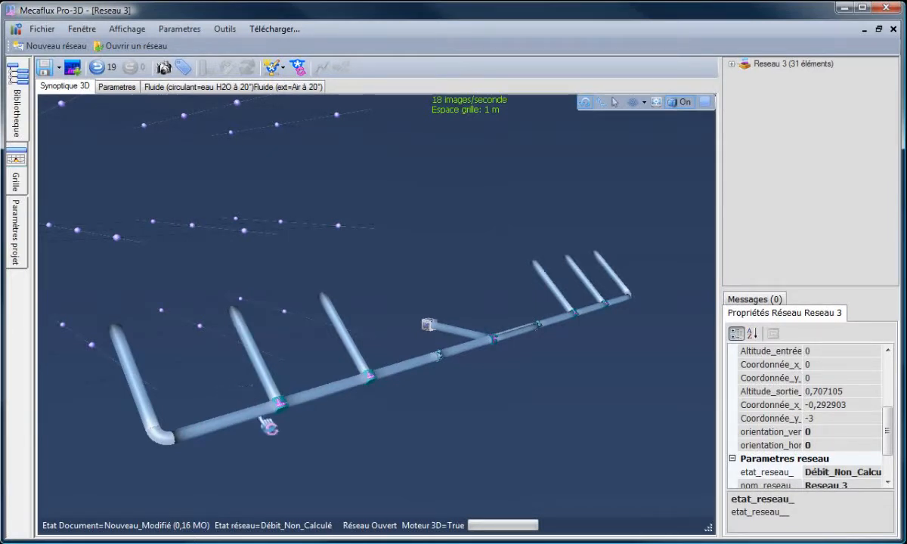
click(250, 334)
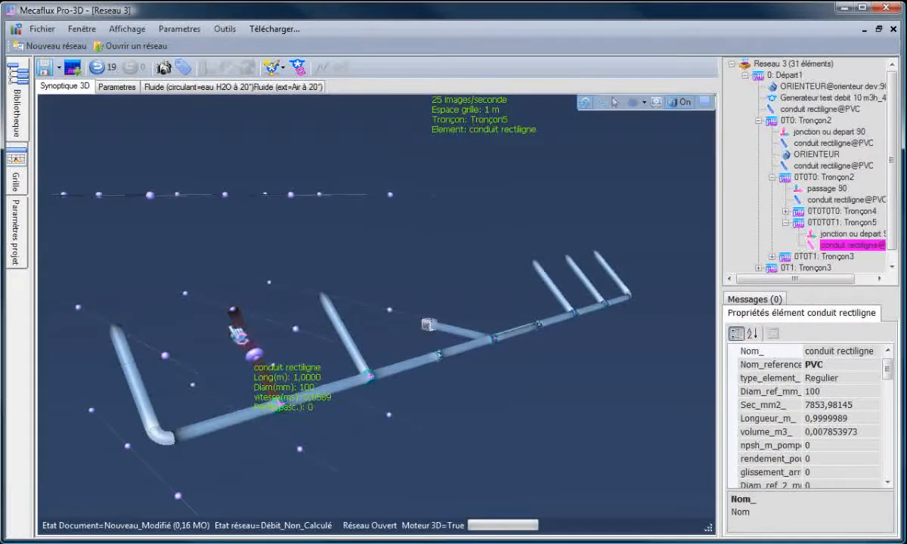
click(294, 423)
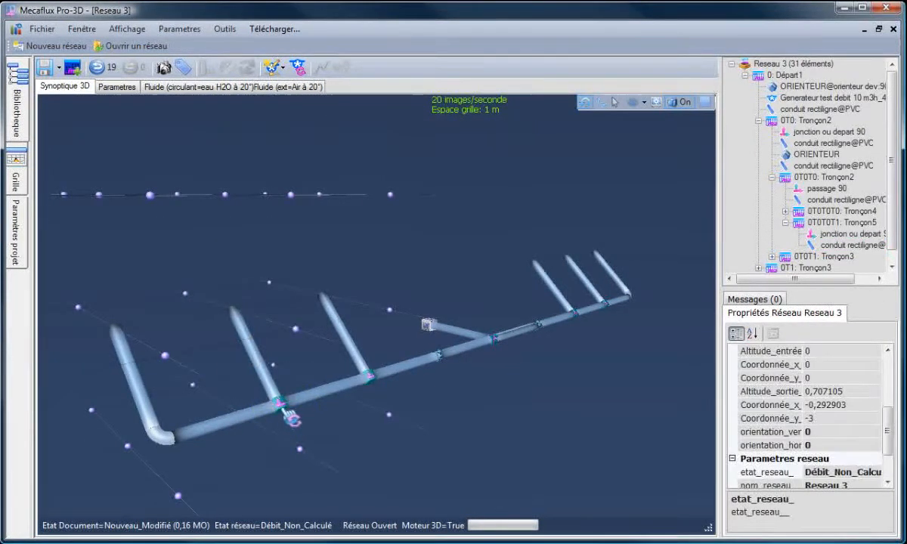
click(287, 411)
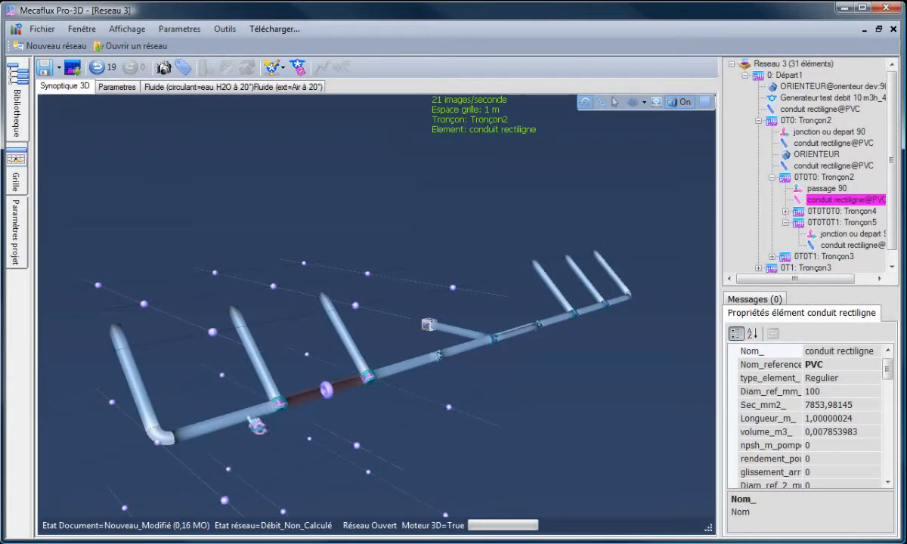
click(254, 421)
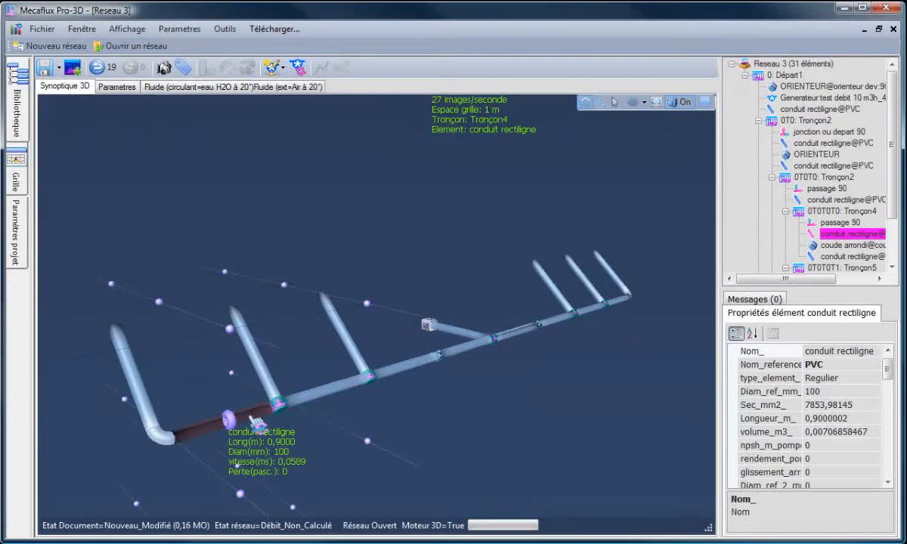
click(286, 355)
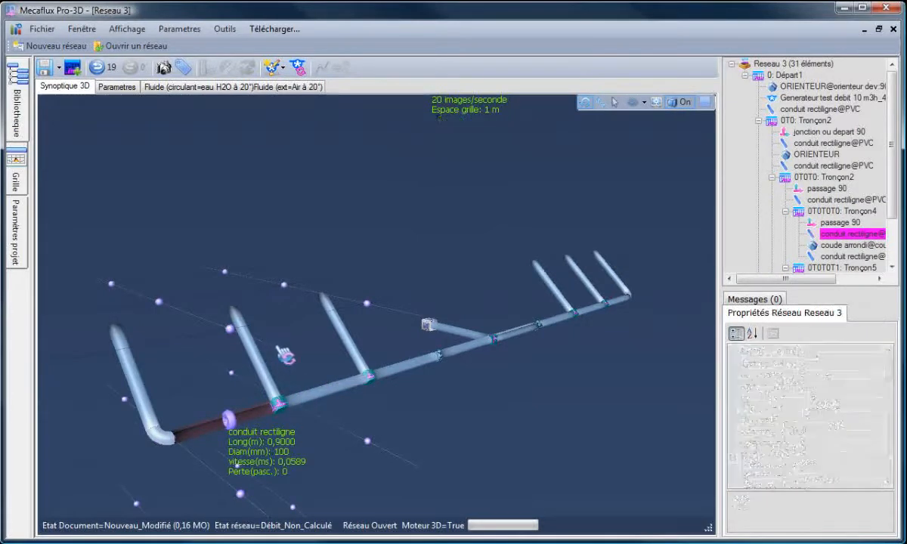
click(263, 362)
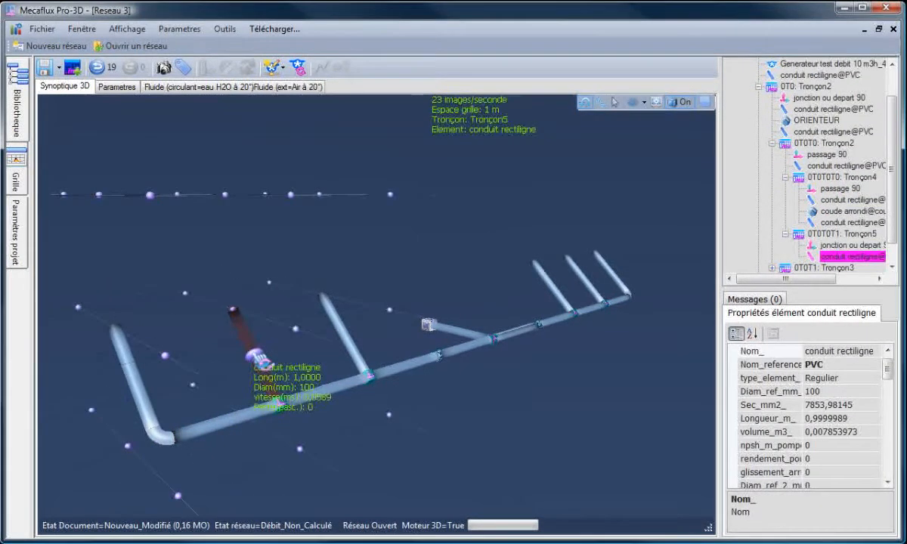
click(332, 319)
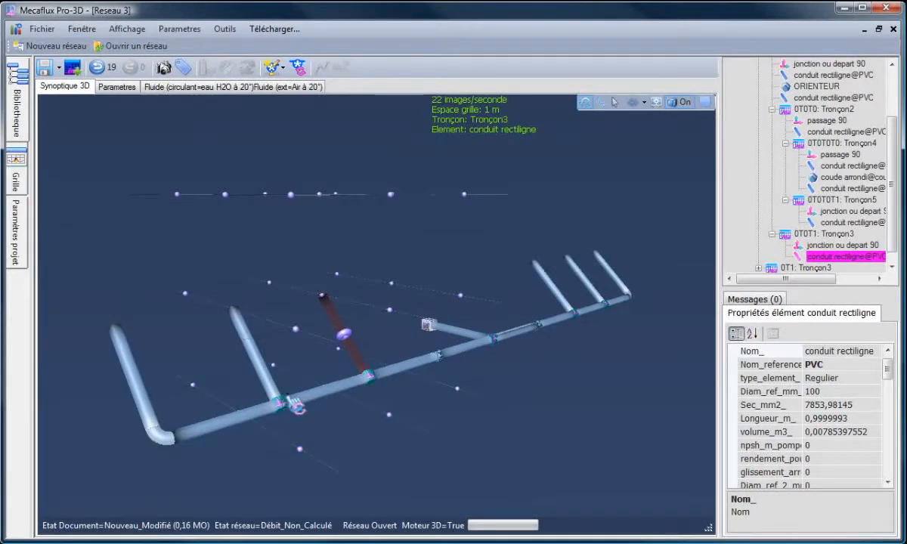
click(309, 374)
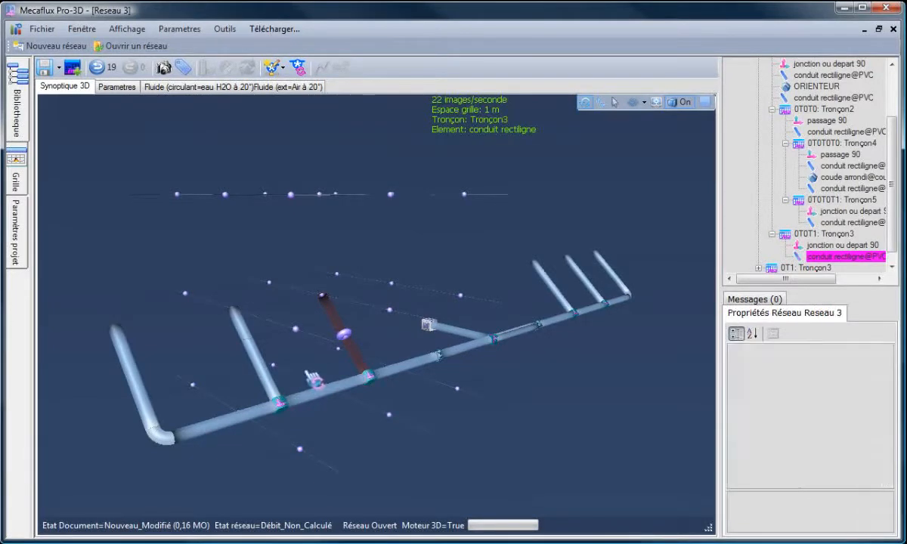
Inspect the 90° separation between Tronçon4 and Tronçon5 and the conduits on its two outlets
click(257, 355)
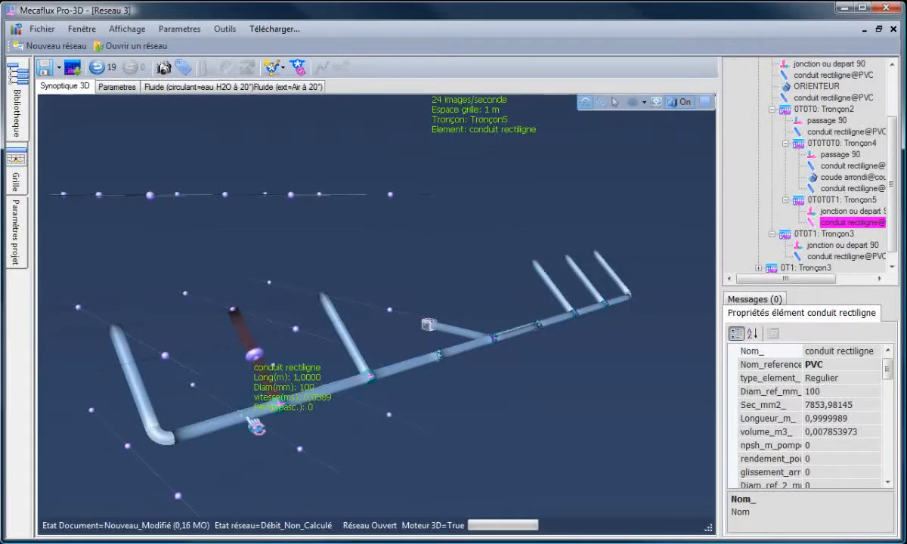
click(247, 416)
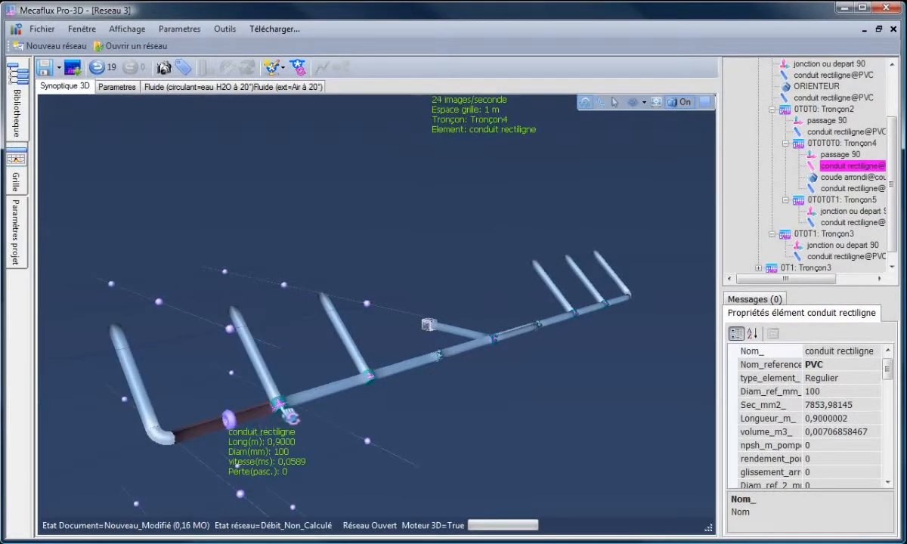
click(283, 392)
click(288, 420)
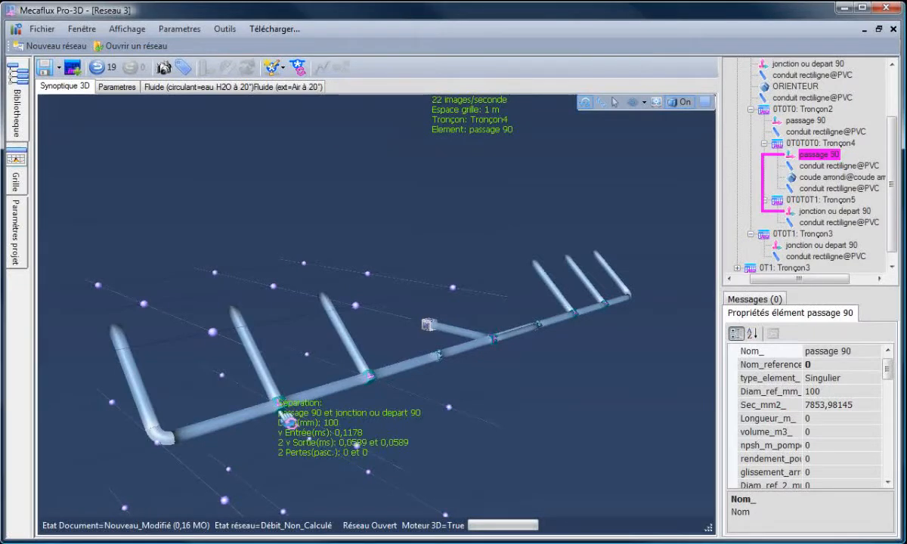
click(188, 359)
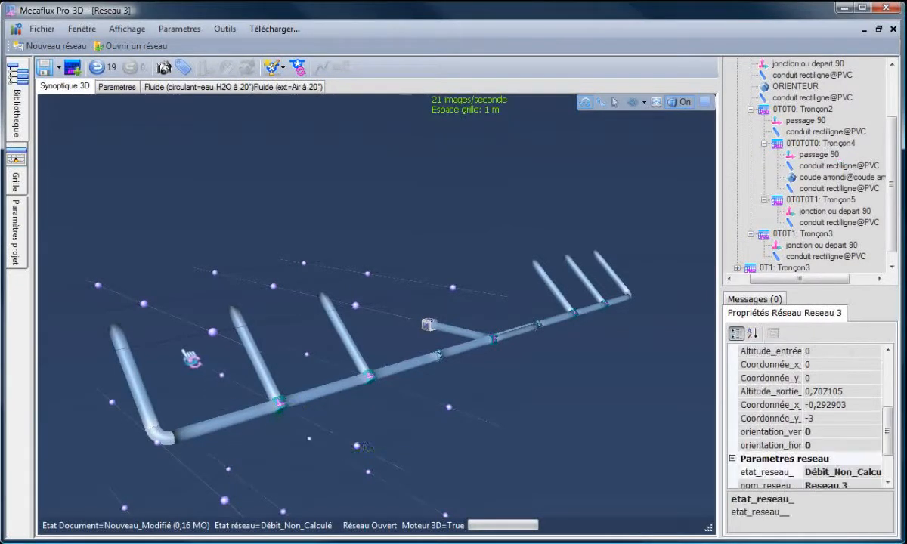
click(125, 336)
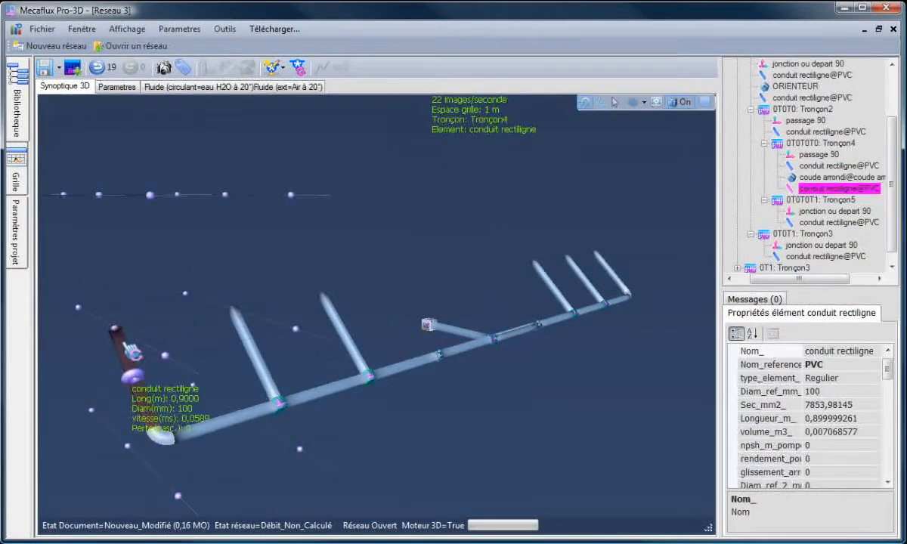
Continue after Tronçon5's last straight conduit with a 1 m conduit reaching the open end of Tronçon4
click(236, 329)
click(246, 327)
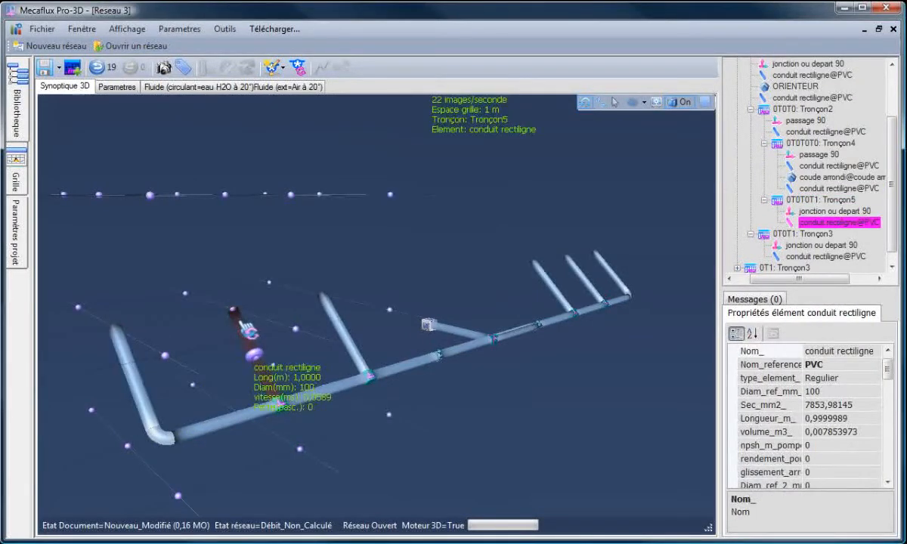
right_click(242, 327)
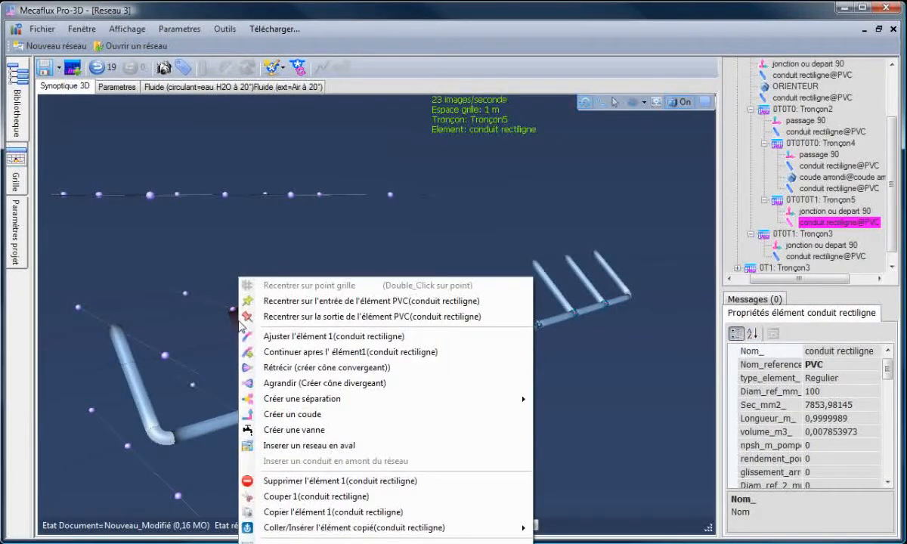
click(297, 353)
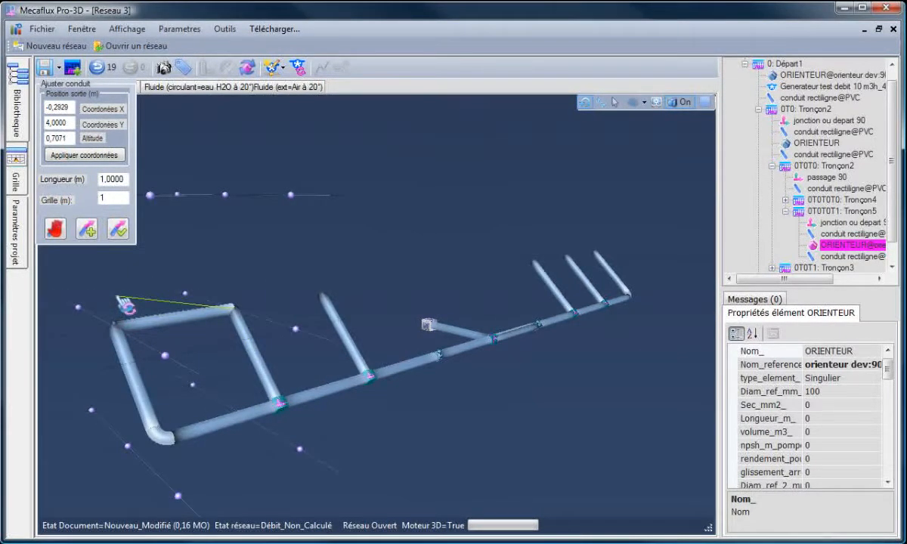
click(118, 229)
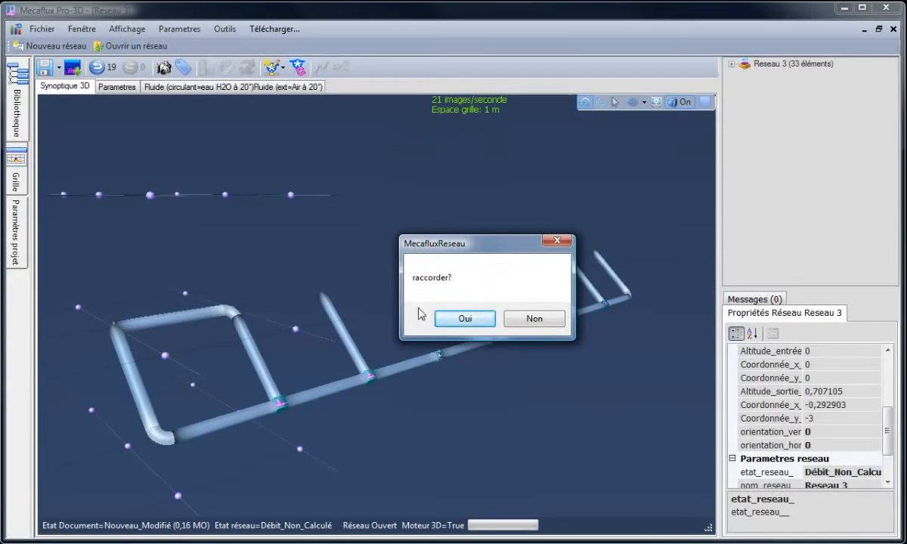
Accept connecting the new conduit to Tronçon4's end to close the loop, and dismiss both junction notices
click(466, 319)
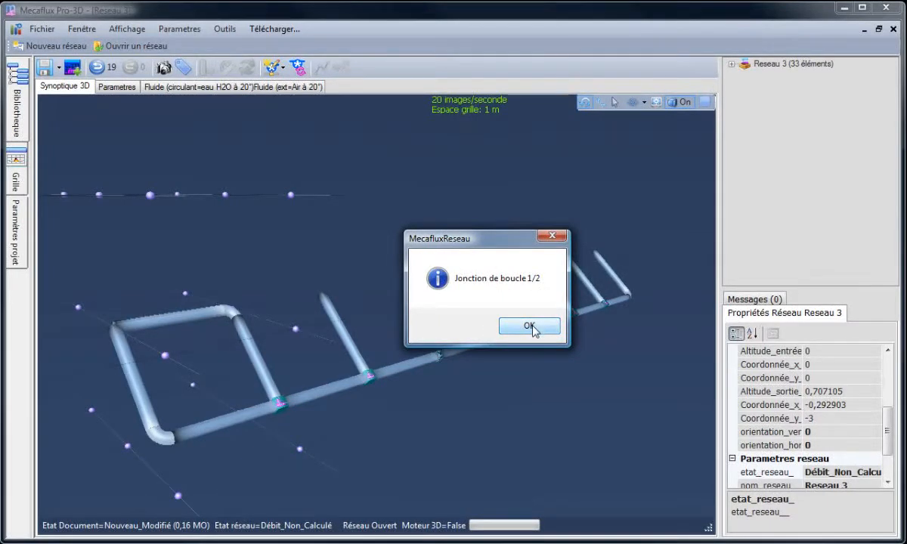
click(530, 327)
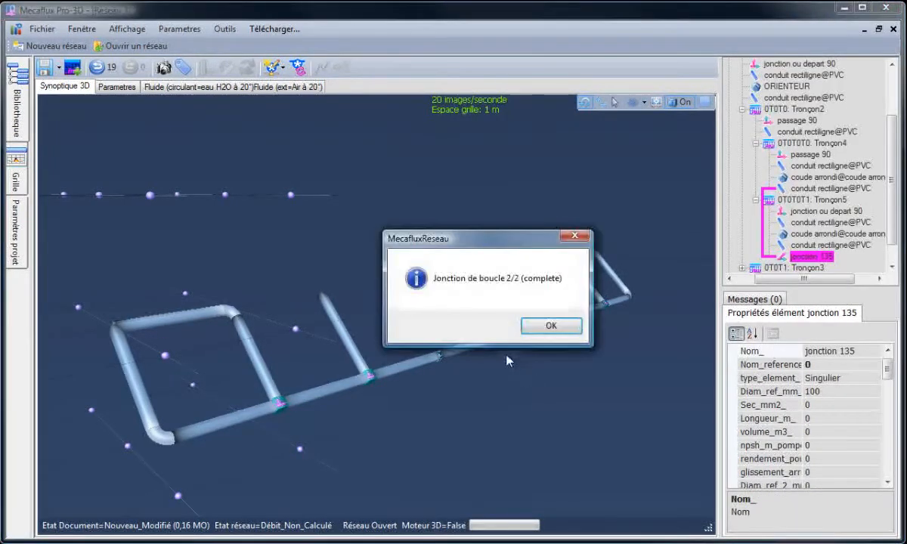
drag(496, 238, 466, 213)
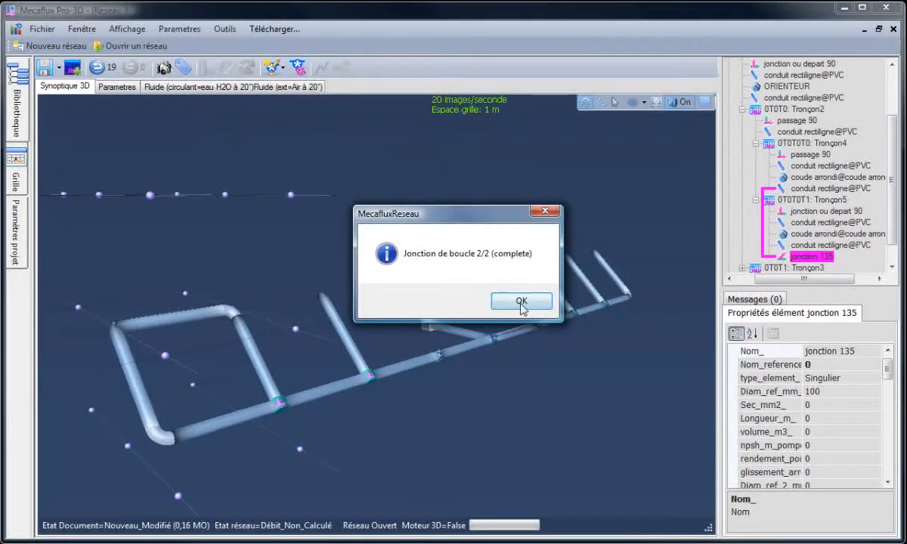
click(521, 302)
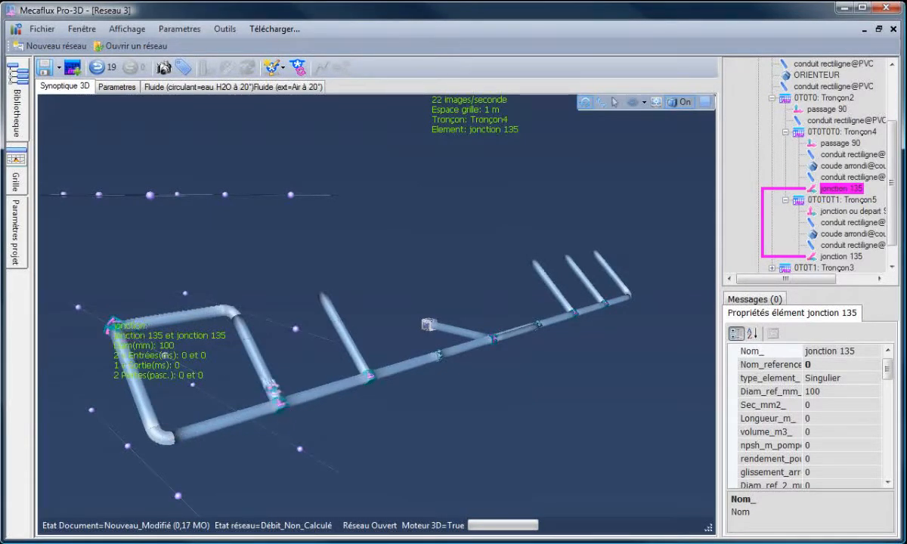
Examine the closed loop's conduits, its 90° separation and its 135° junction
click(256, 359)
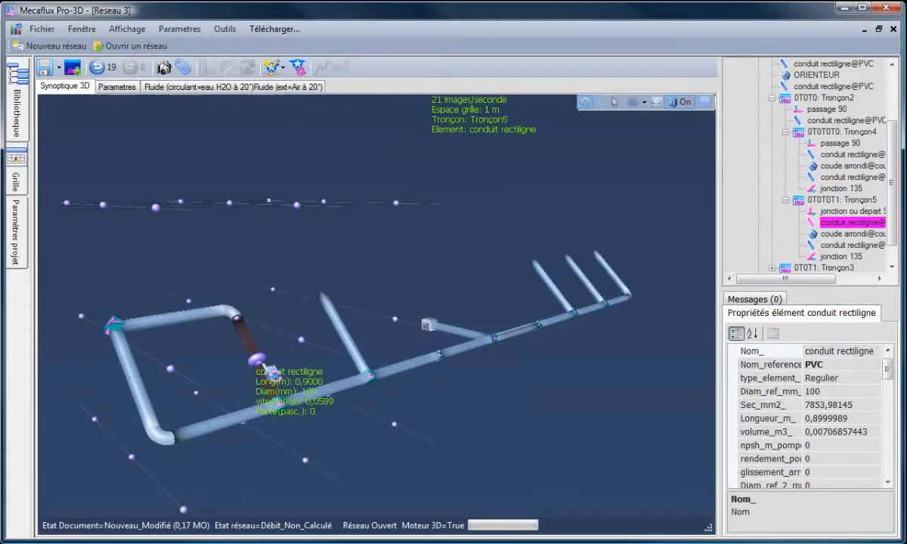
click(243, 421)
click(286, 412)
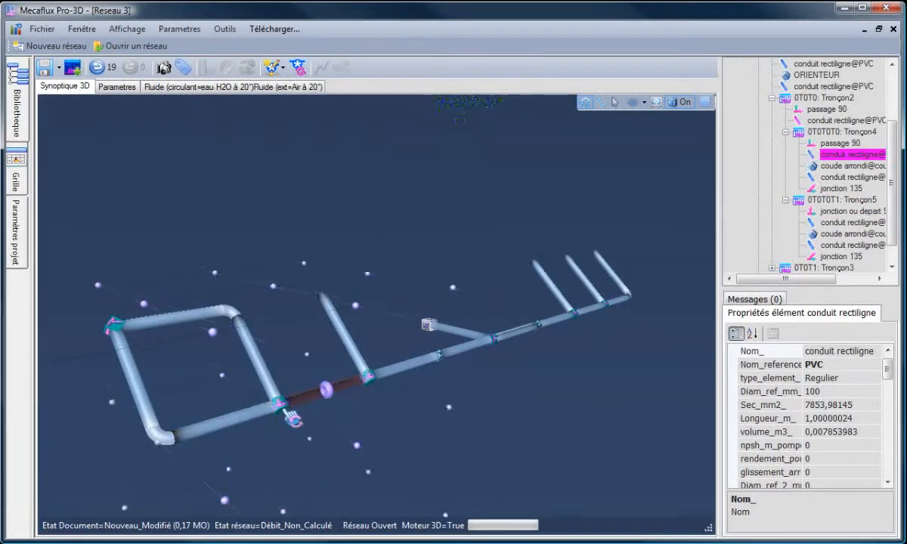
click(278, 403)
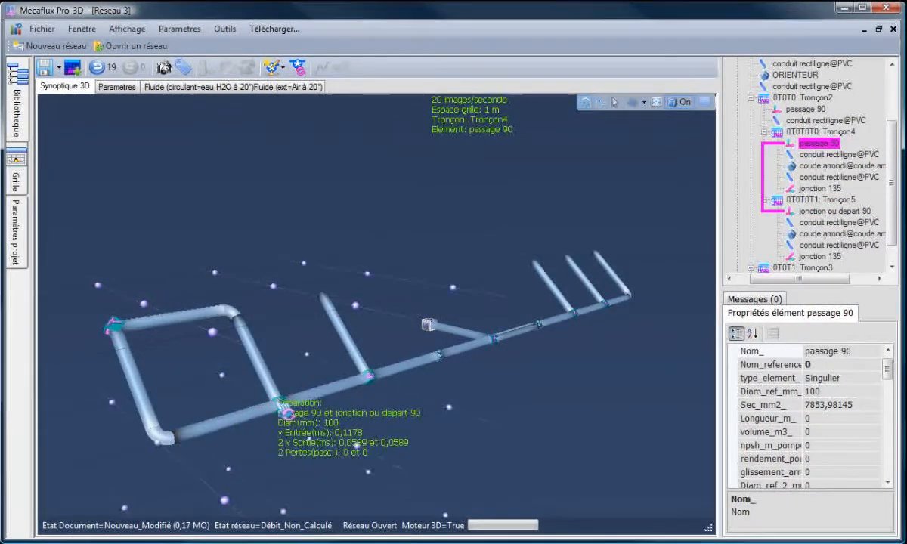
click(112, 324)
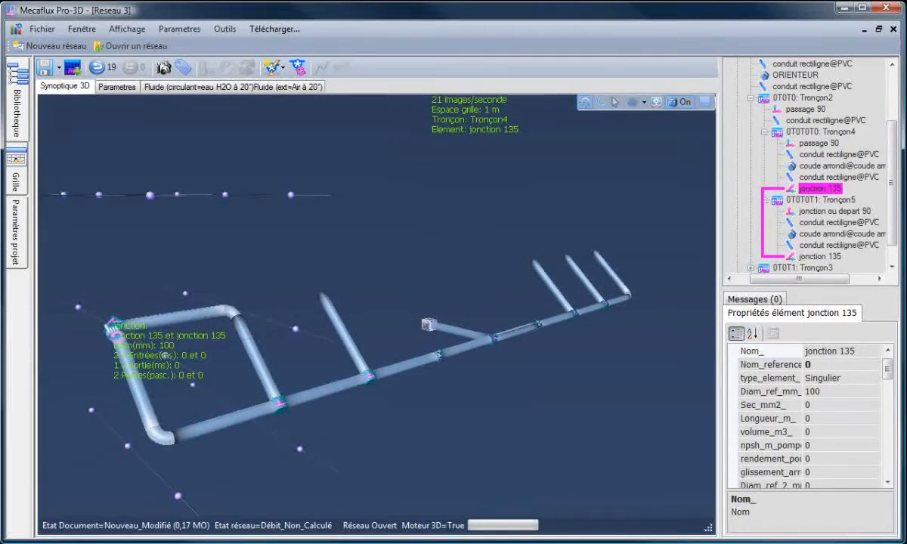
click(114, 288)
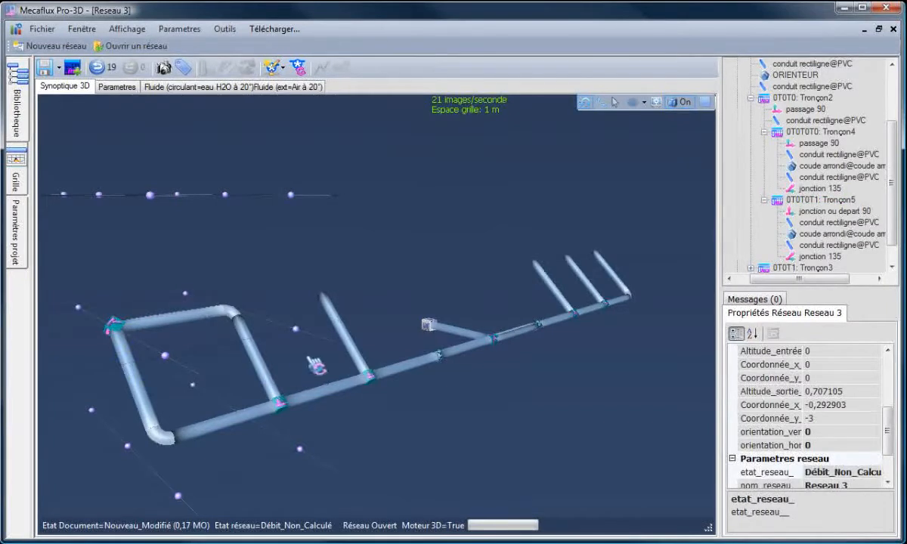
Continue after the closed loop's 135° junction with a 1 m conduit ending at X 0.7071, Y 4, altitude 0.7071
drag(296, 346, 178, 223)
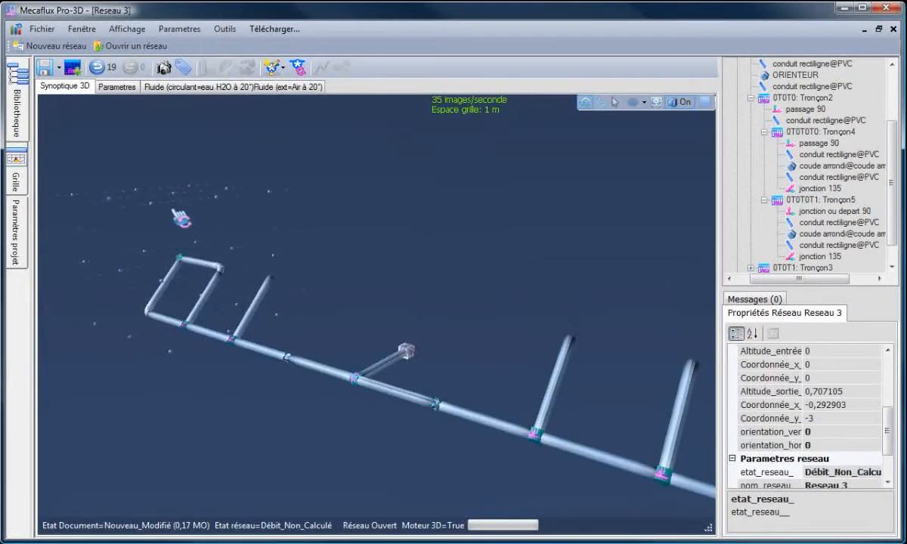
scroll(175, 207, up, 4)
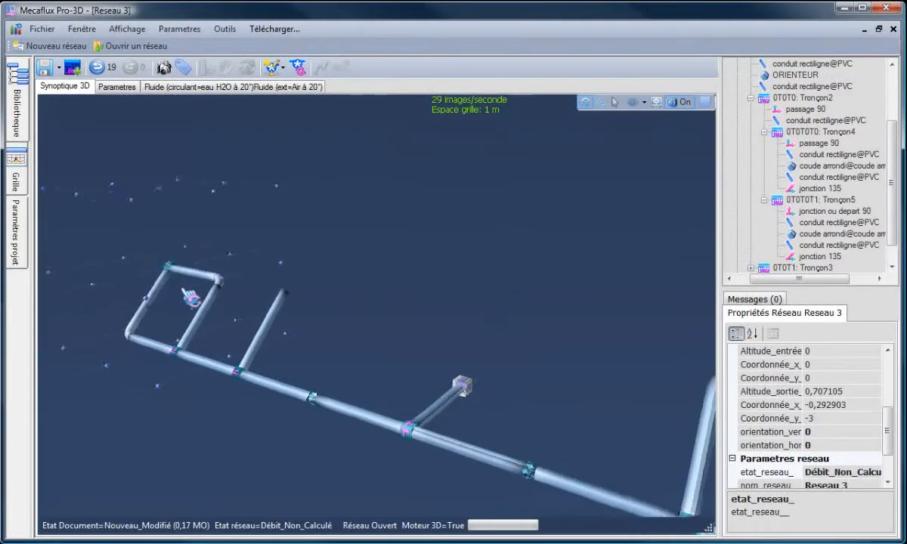
click(160, 278)
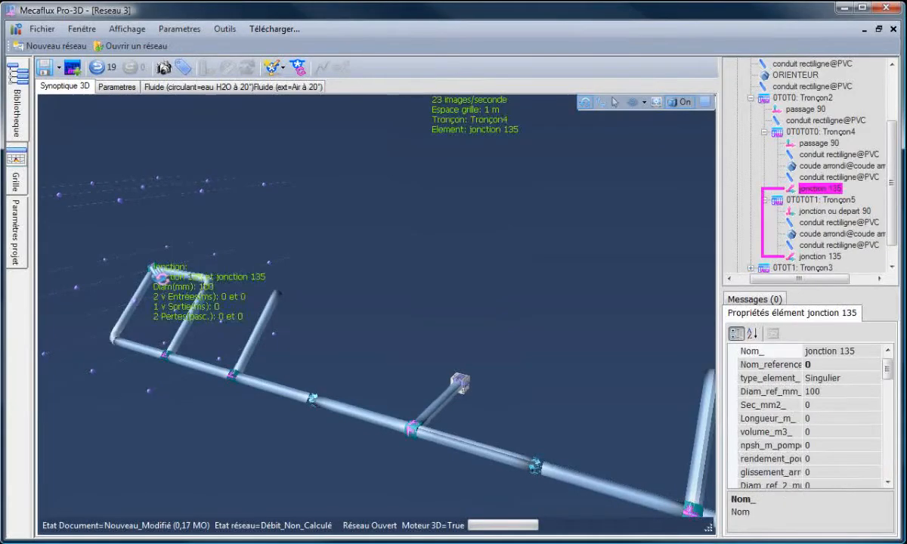
right_click(151, 271)
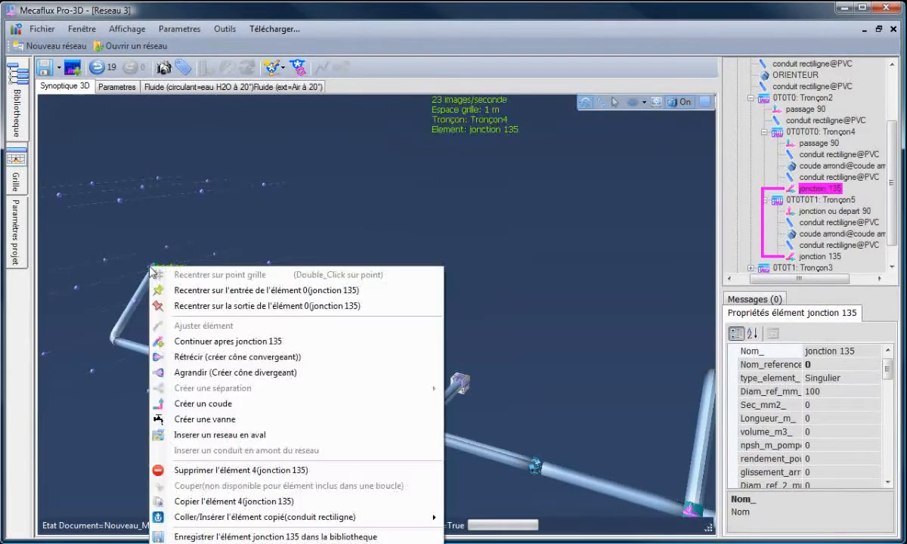
click(193, 341)
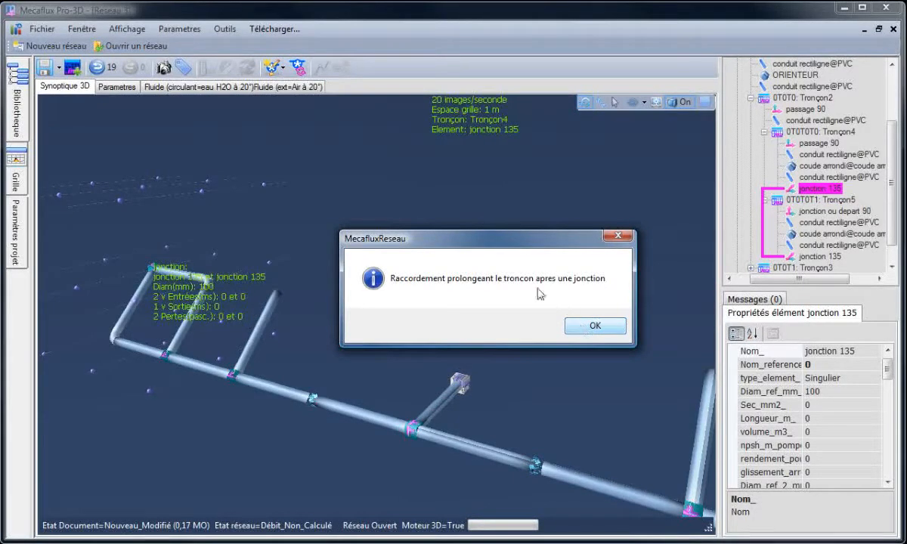
click(587, 325)
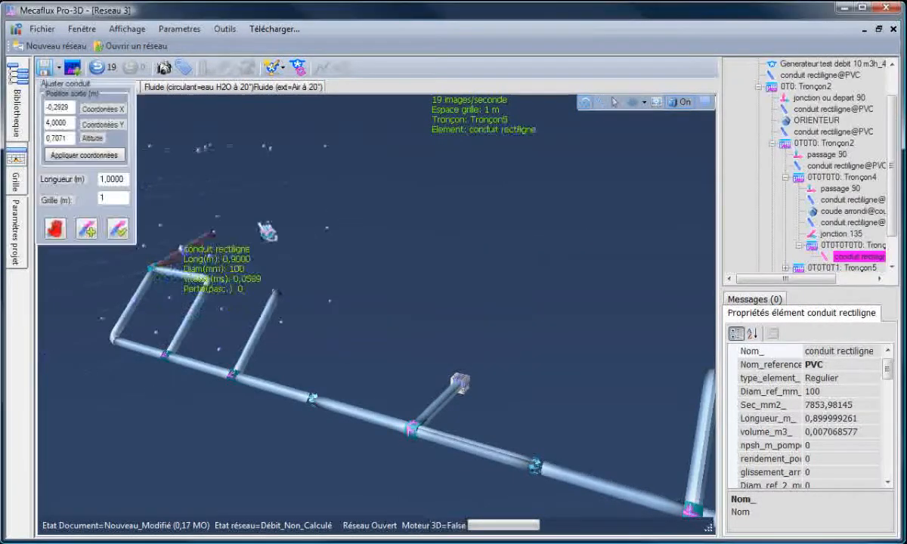
click(217, 255)
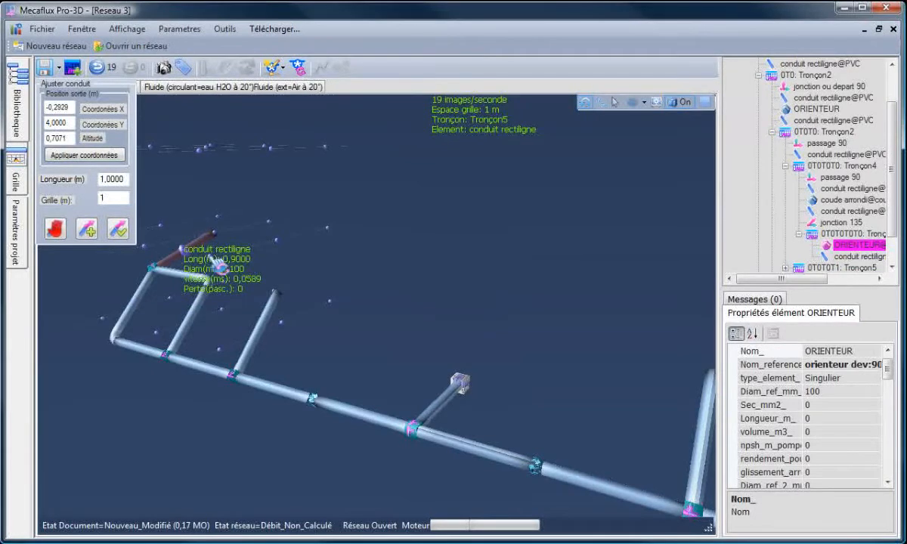
drag(198, 242, 248, 264)
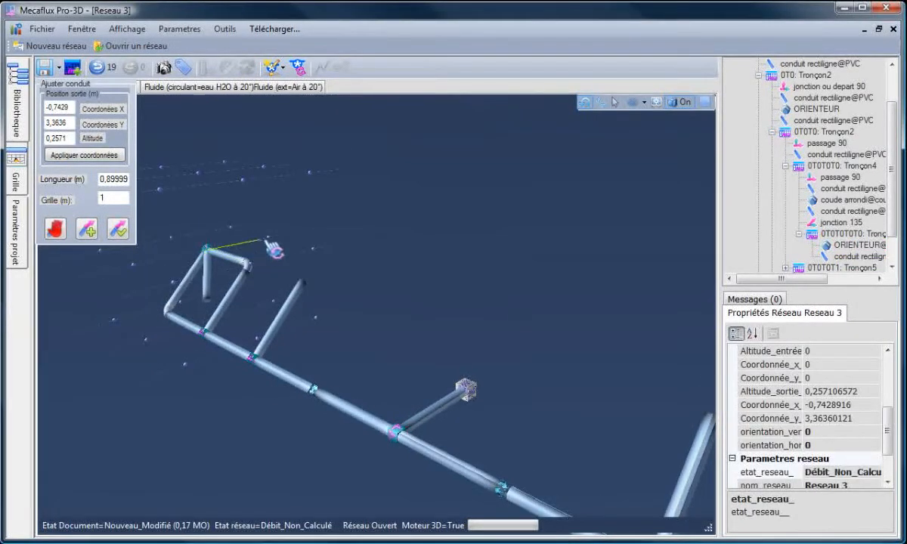
click(267, 237)
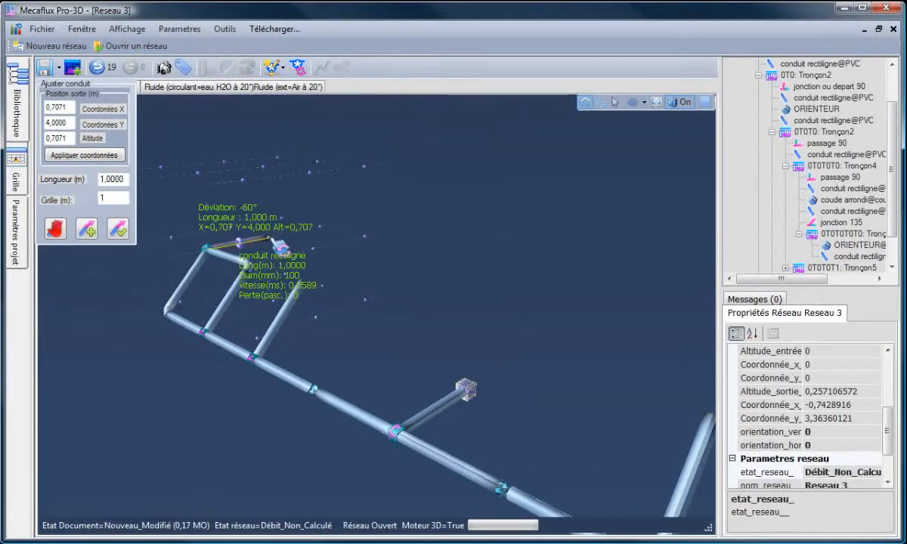
click(118, 229)
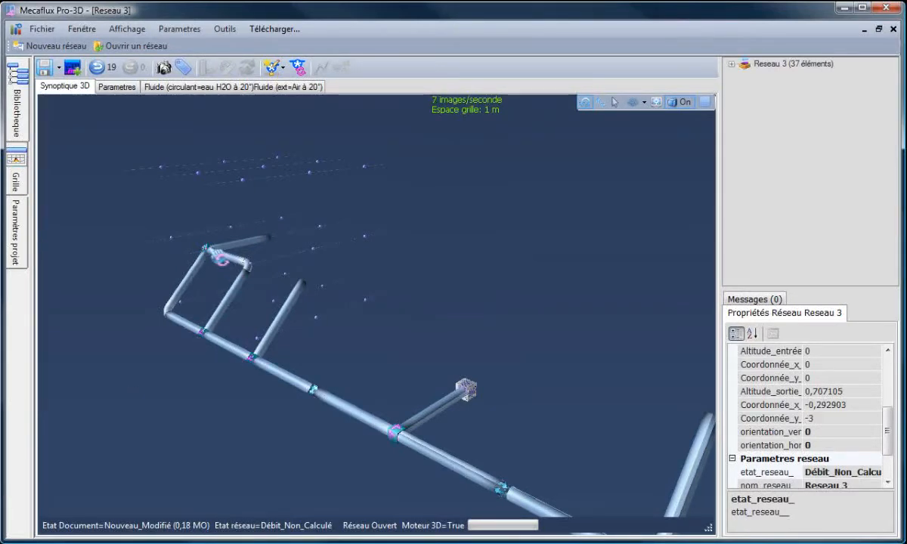
Examine the conduit after the loop's junction, the Tronçon2 and Tronçon3 conduits, and the 90° separation joining them
click(259, 247)
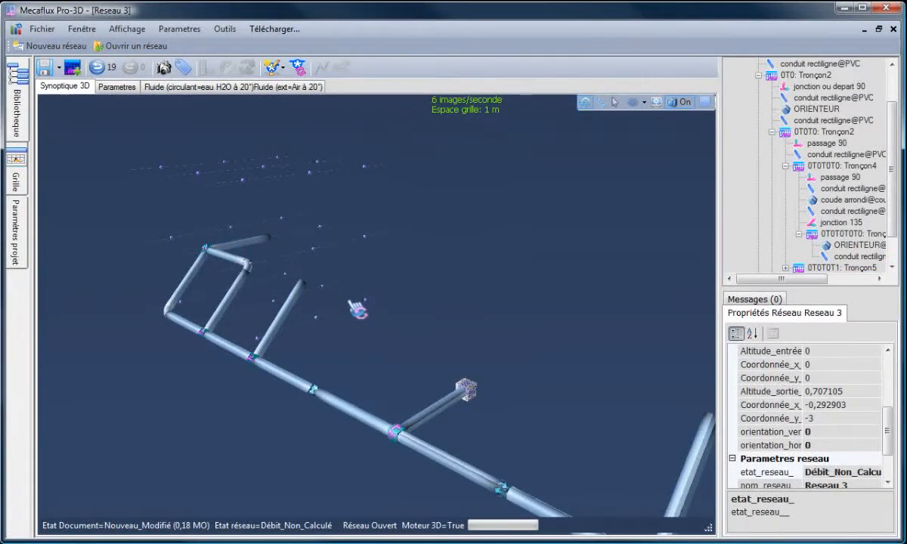
mouse_move(351, 303)
mouse_down()
mouse_move(344, 309)
mouse_move(359, 307)
mouse_up()
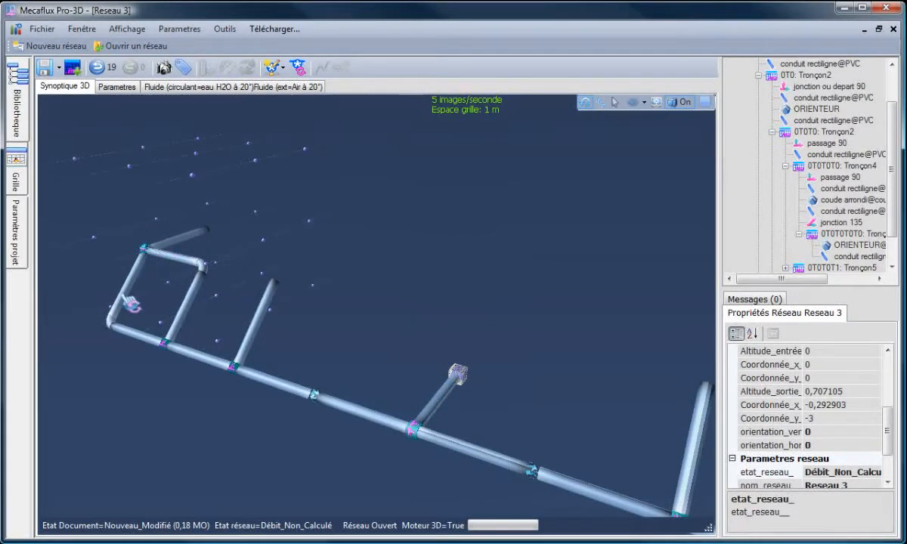
click(212, 364)
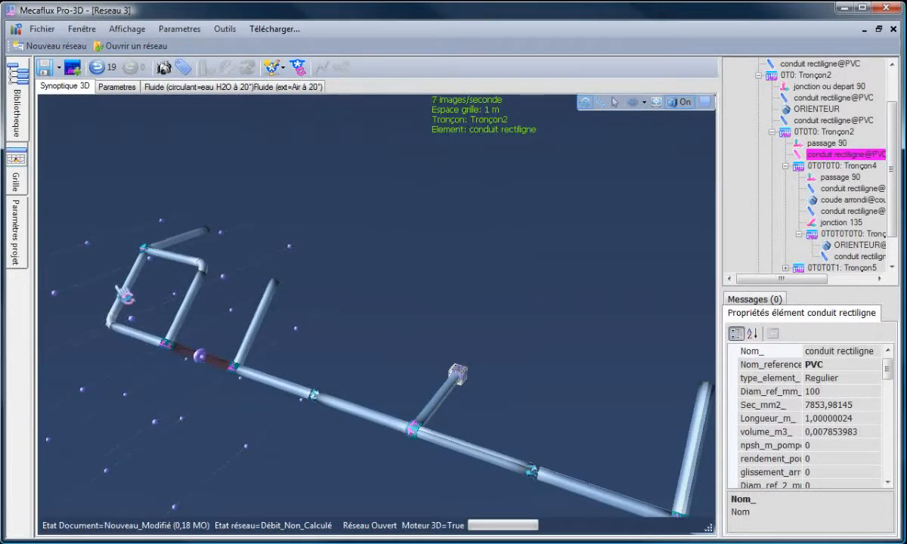
click(198, 242)
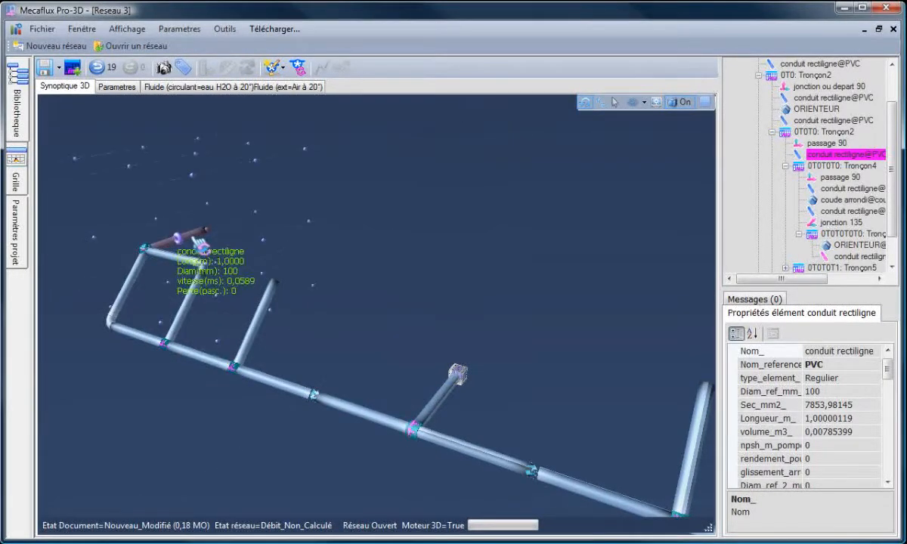
click(154, 376)
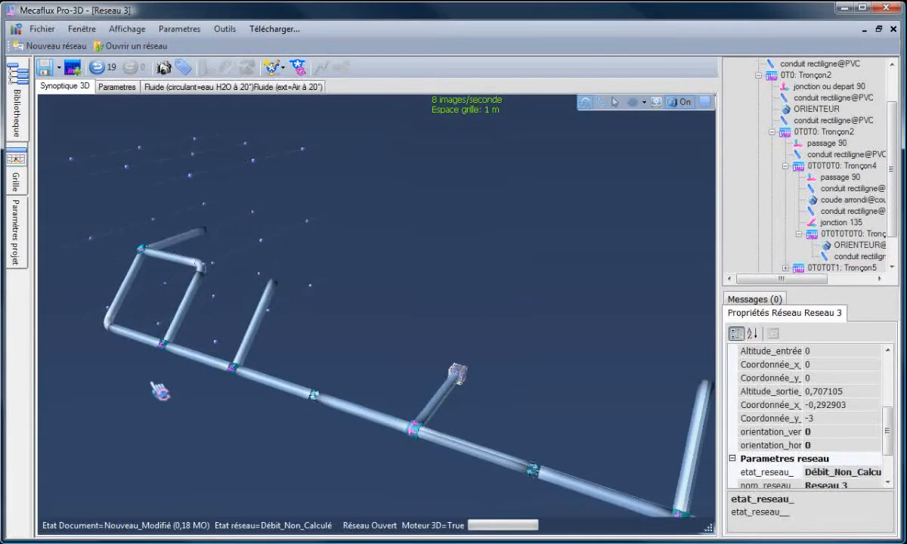
click(200, 245)
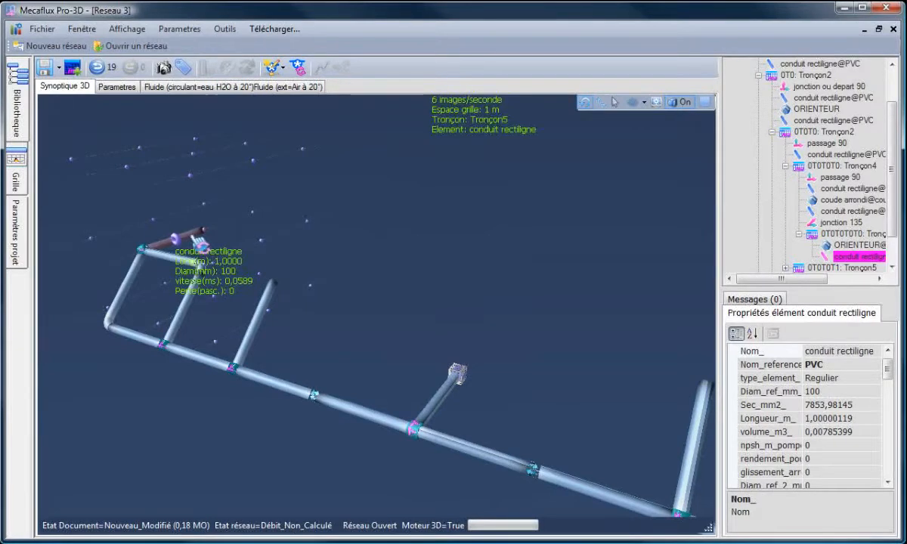
click(259, 325)
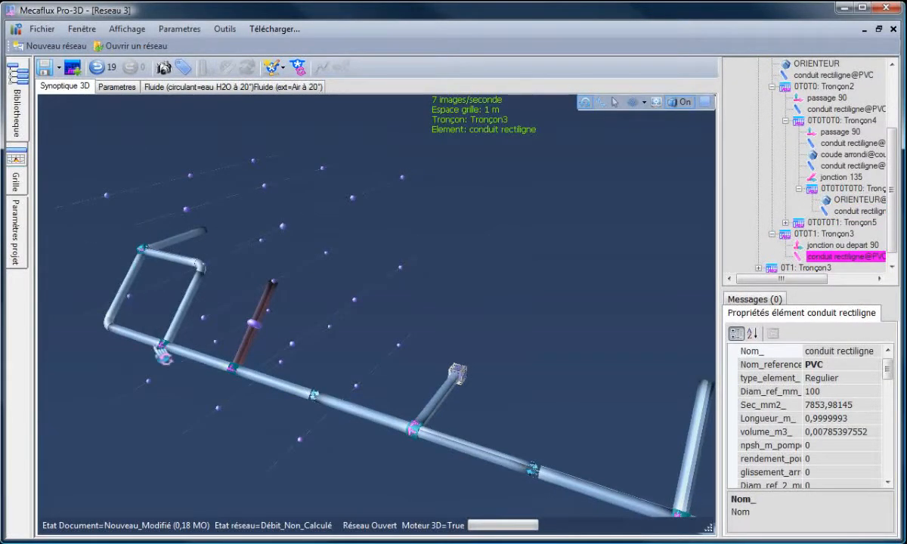
click(235, 373)
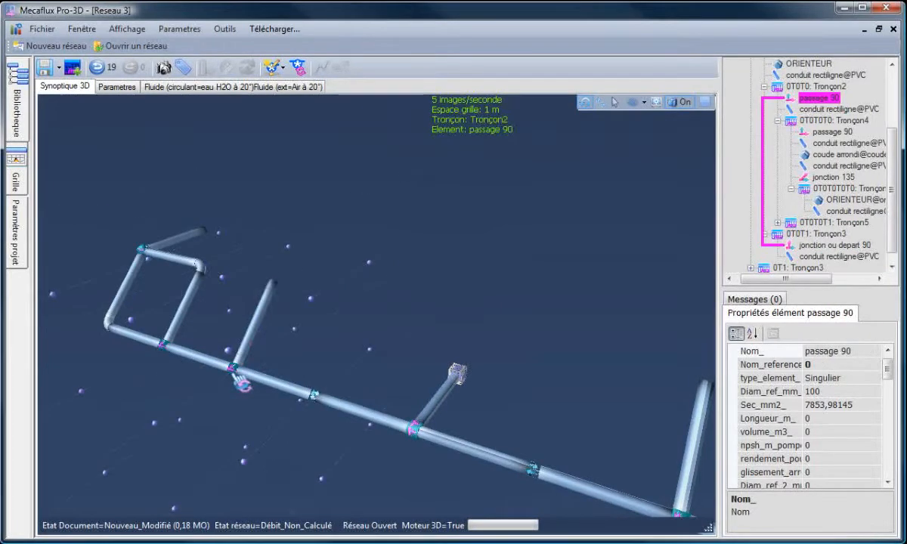
Continue after Tronçon3's straight conduit with a 1 m conduit ending at X 0.7071, Y 2, altitude 0.7071
drag(276, 339, 269, 334)
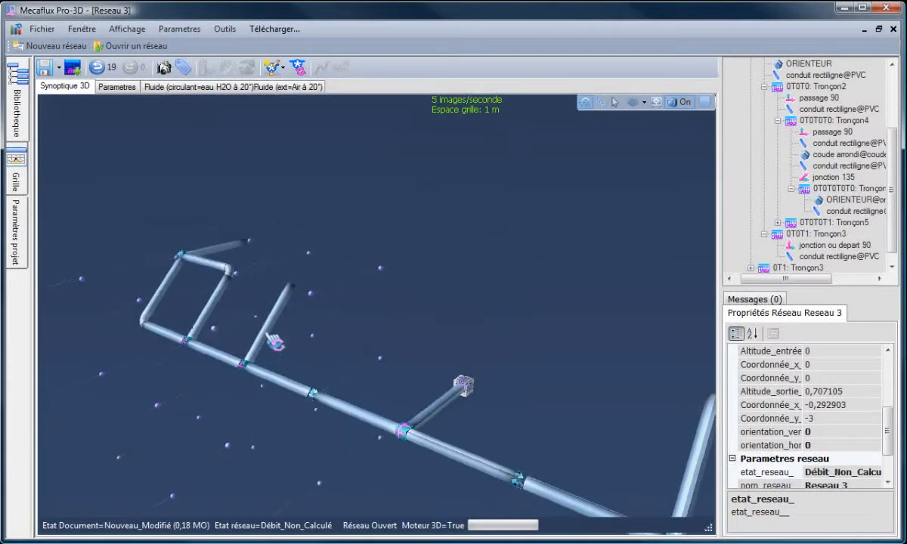
click(288, 292)
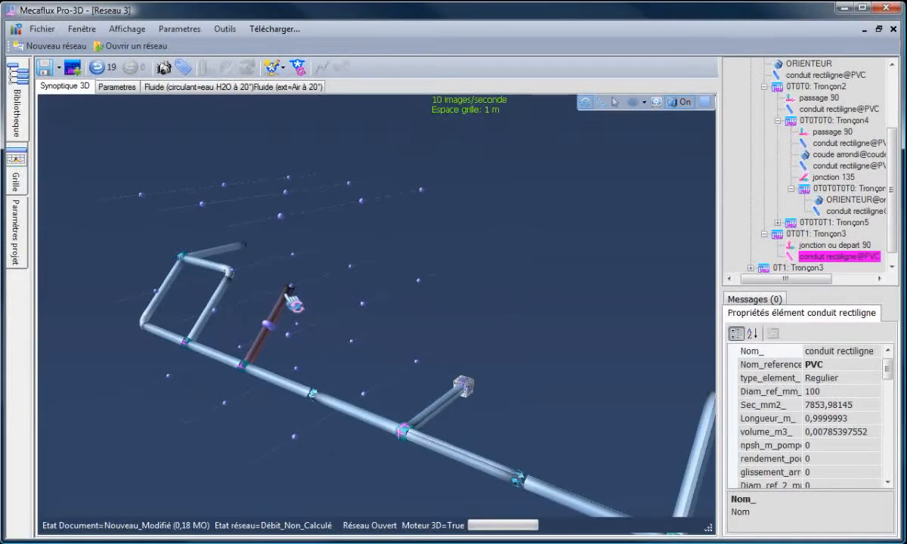
right_click(285, 277)
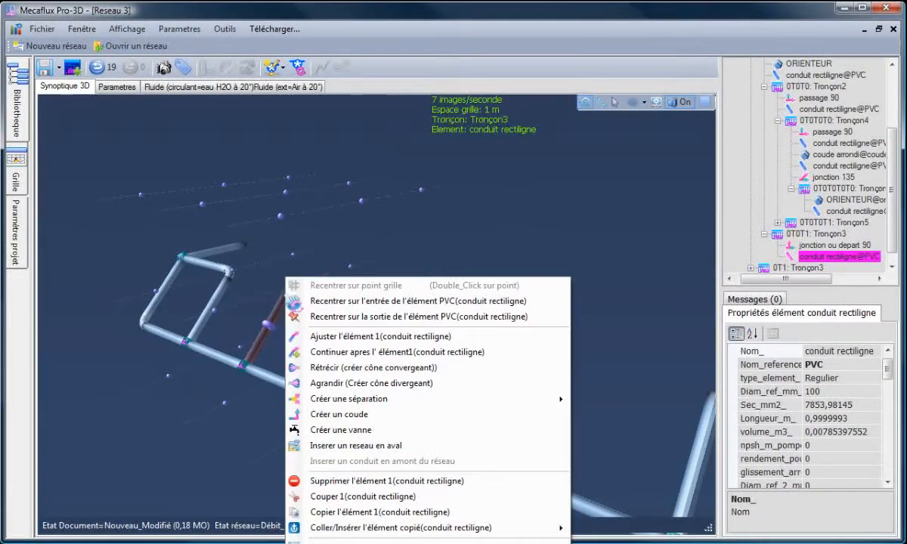
click(344, 351)
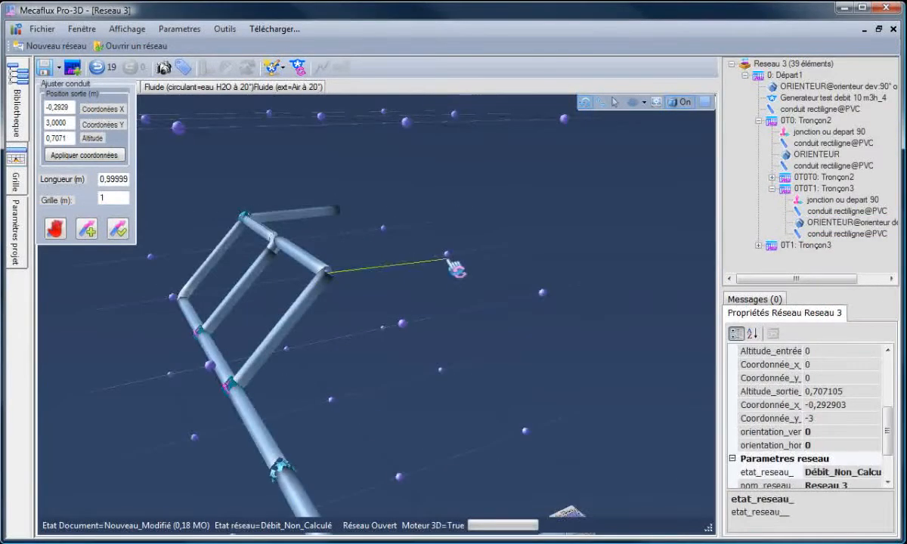
click(447, 258)
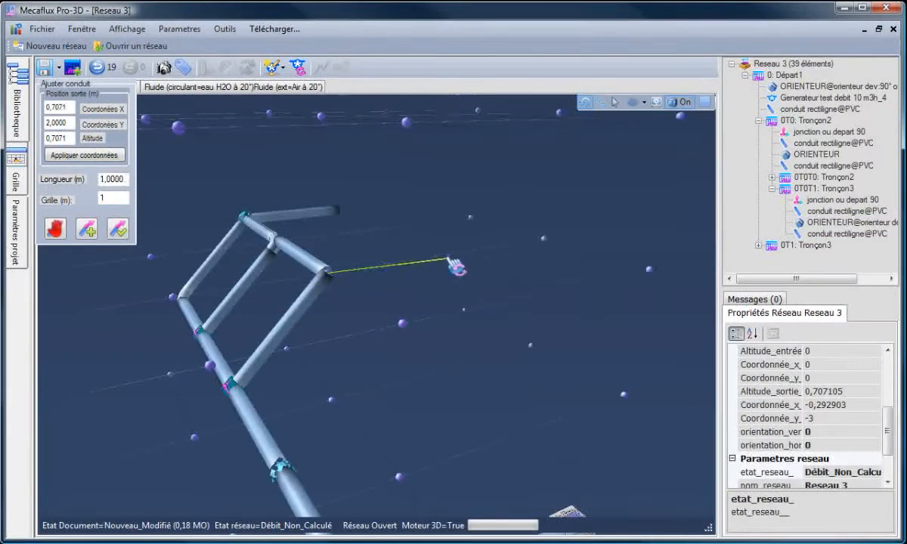
click(118, 227)
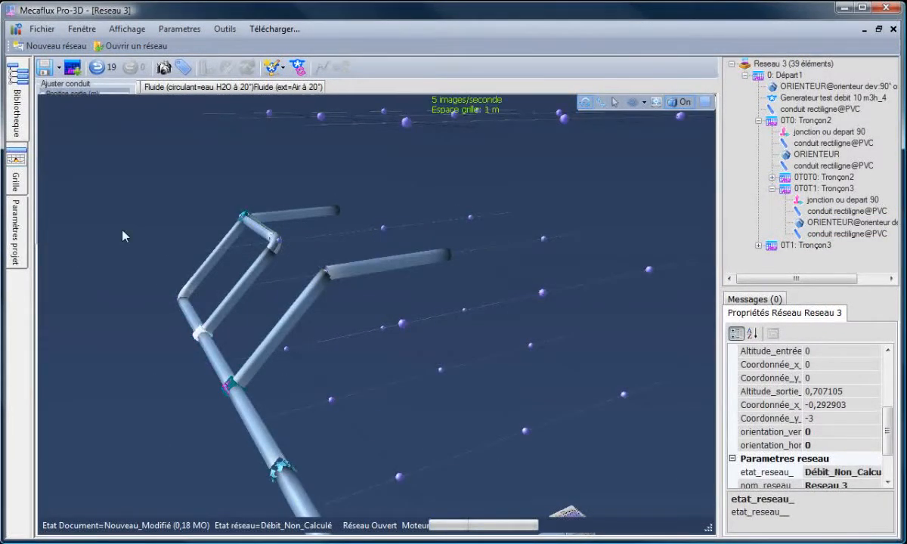
Continue after the conduit leaving the first loop's junction with a 2 m conduit reaching Tronçon3's open end
click(332, 215)
right_click(334, 217)
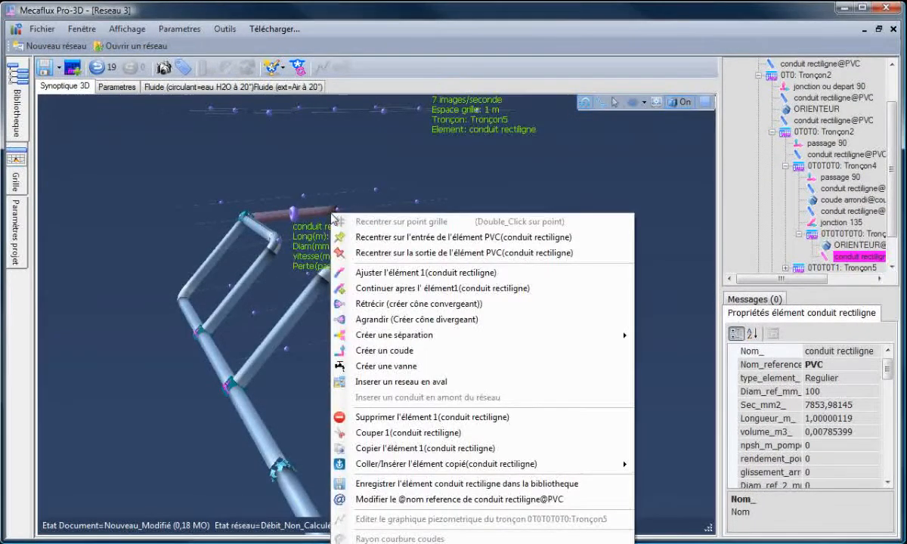
click(378, 273)
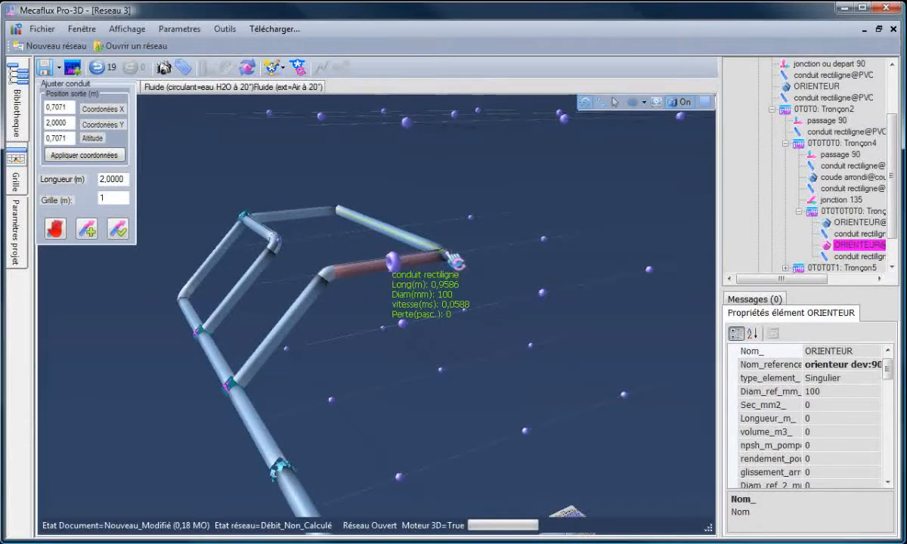
click(454, 261)
click(123, 229)
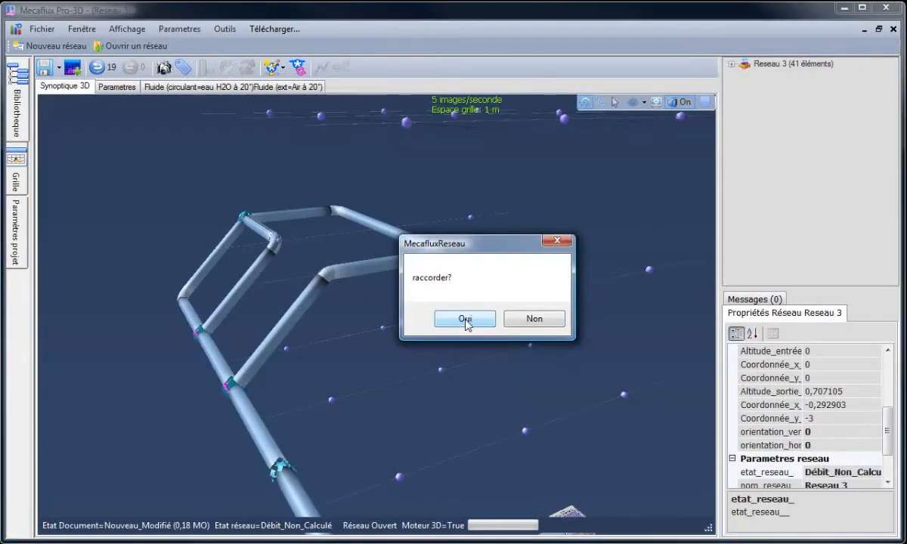
Accept connecting the 2 m conduit to Tronçon3's end to close the second loop, and dismiss both junction notices
click(464, 318)
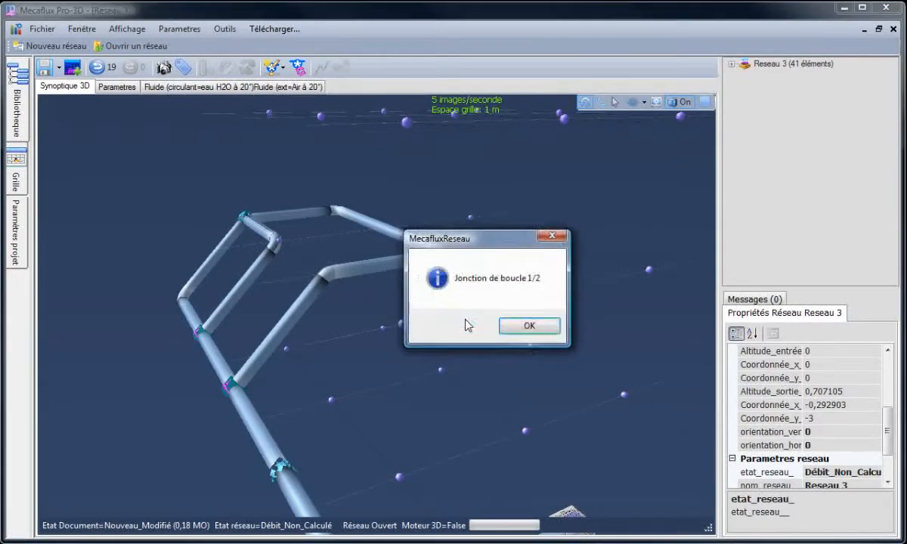
click(528, 327)
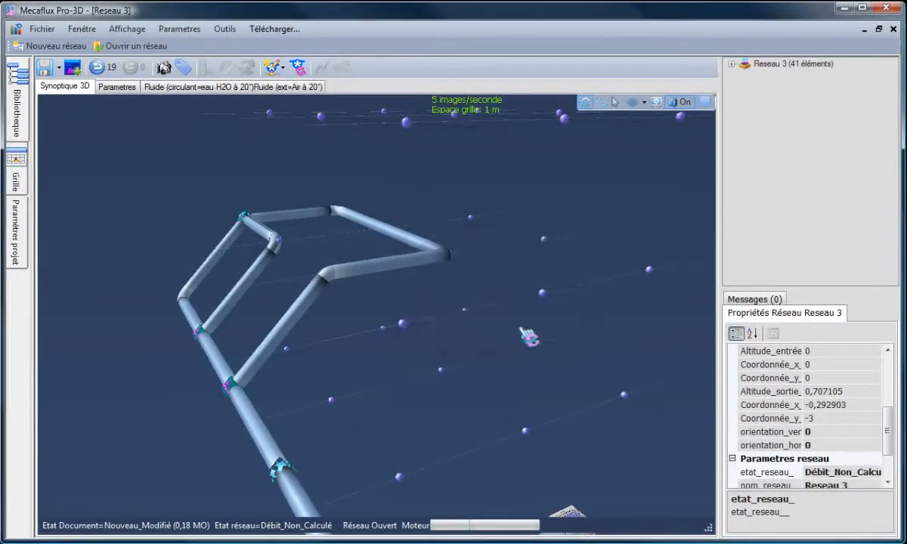
click(528, 335)
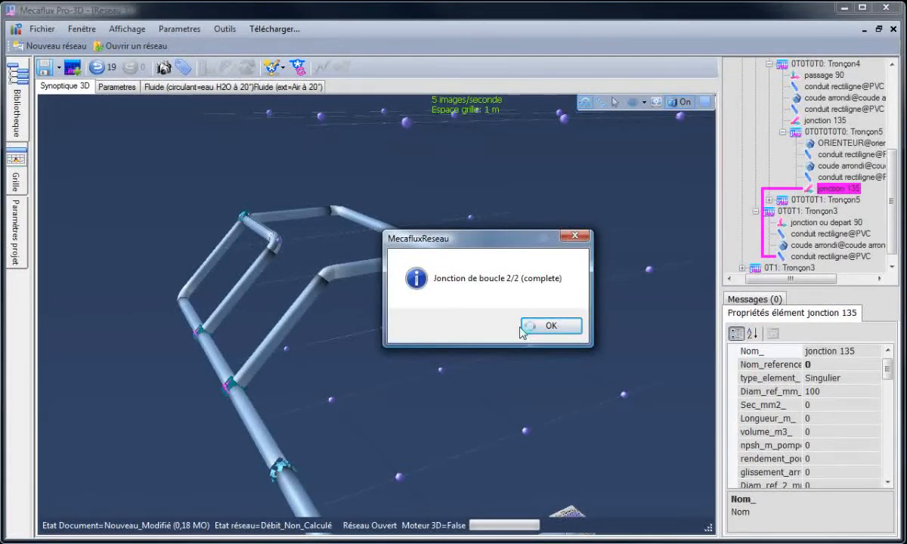
click(531, 328)
mouse_move(543, 328)
mouse_down()
mouse_move(540, 318)
mouse_move(532, 325)
mouse_up()
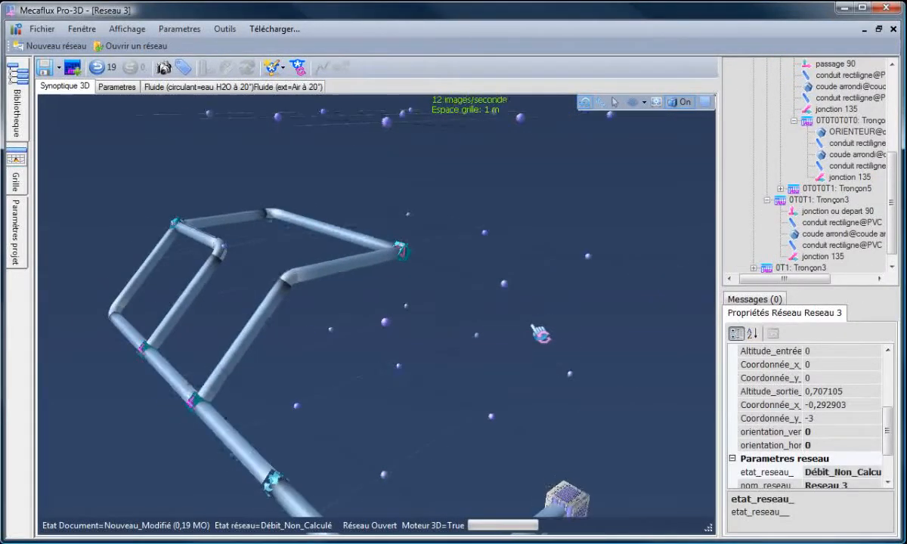
Continue after the second loop's 135° junction with a conduit ending at about X 1.7071, Y 2, altitude 0.7071
click(402, 250)
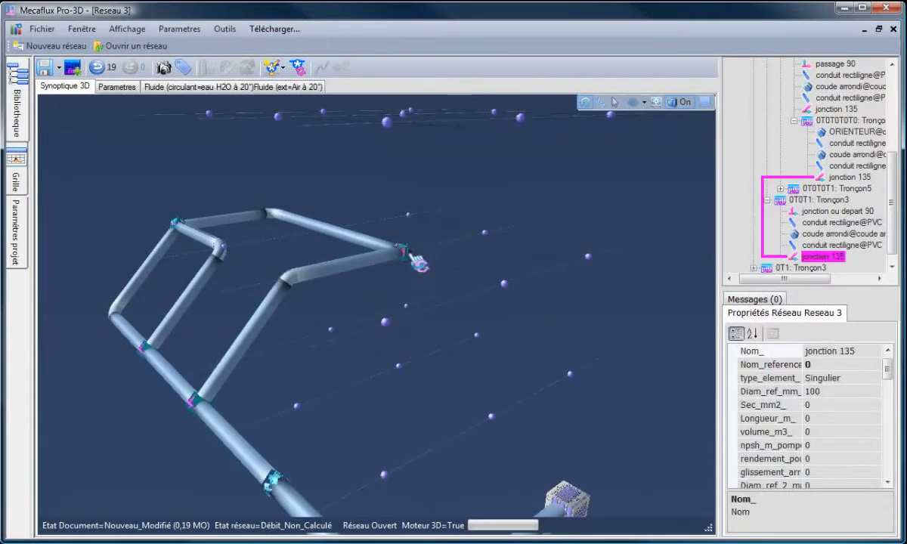
right_click(406, 252)
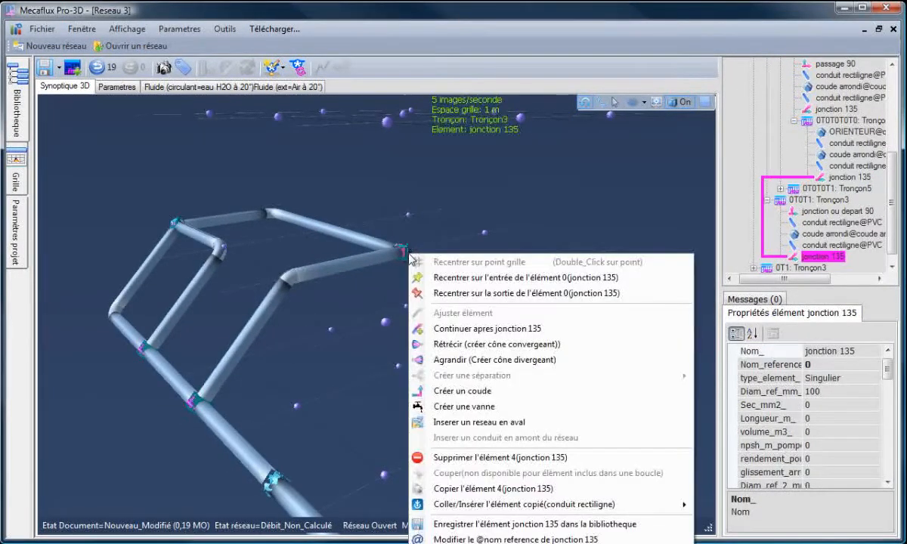
click(462, 330)
click(594, 326)
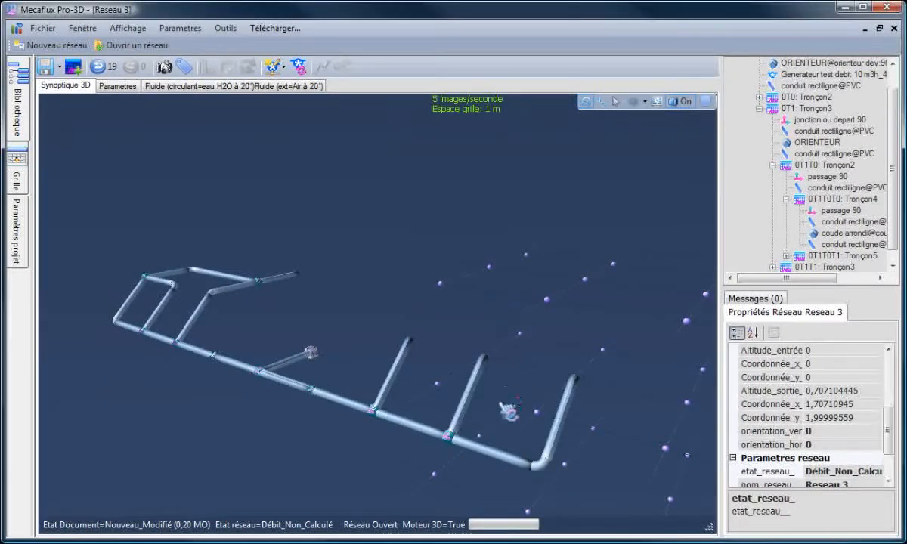
drag(513, 388, 532, 417)
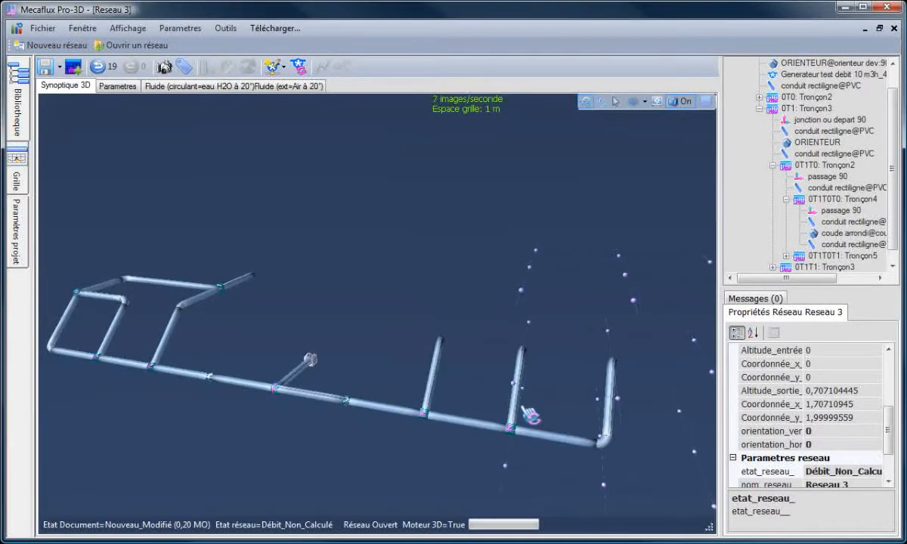
Extend Tronçon5 with a 1 m conduit to Tronçon4's open end at X -0.2929, Y -4, altitude 0.7071, and accept the connection closing the loop
click(595, 361)
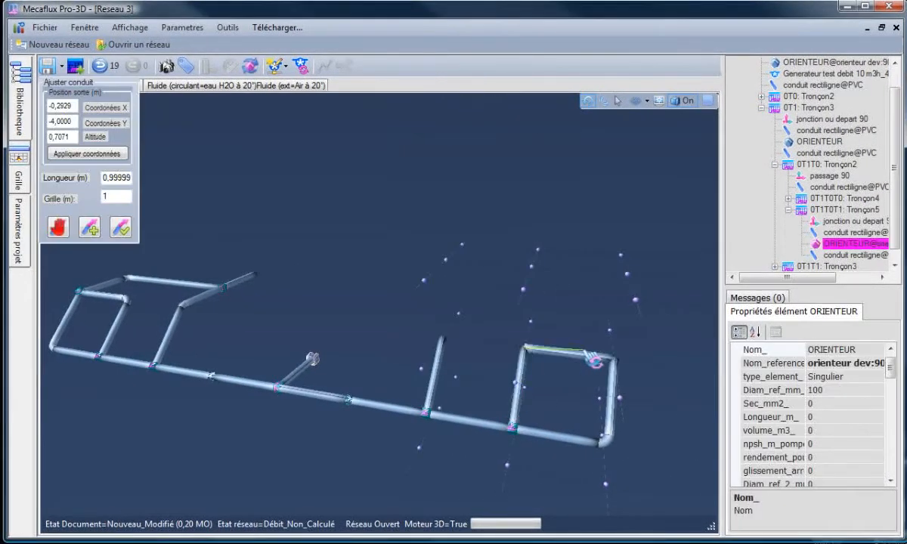
drag(595, 361, 621, 368)
click(621, 367)
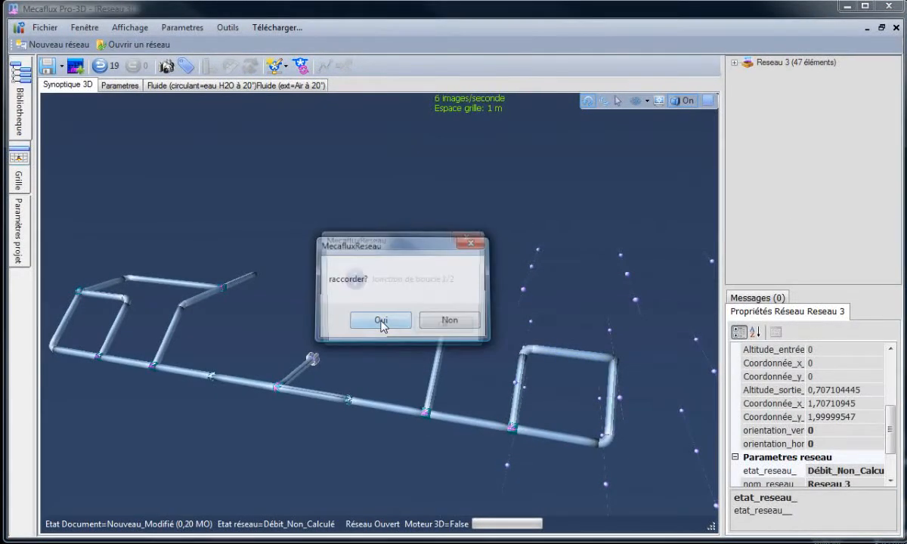
click(381, 321)
click(427, 331)
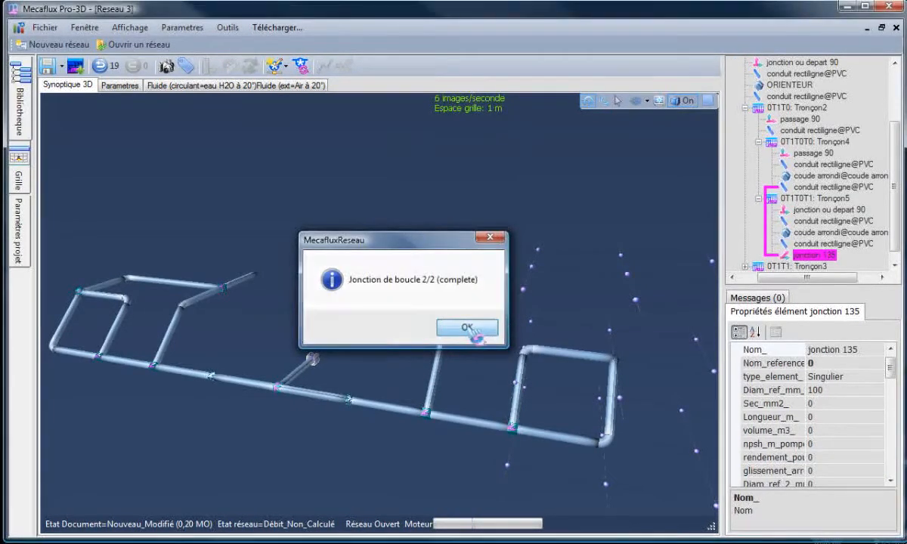
click(467, 328)
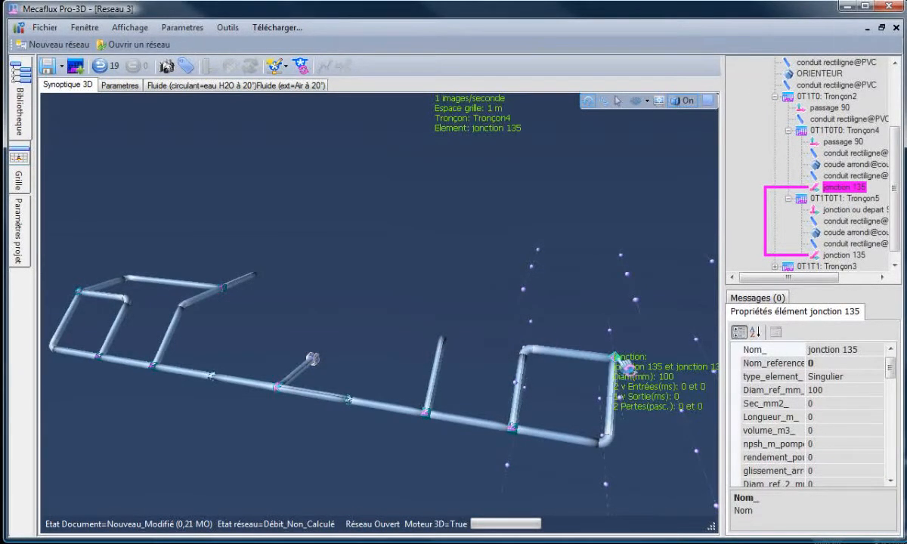
Continue after the new 135° junction with a 1 m conduit to X 0.7071, Y -4 and a 2 m conduit to Y -2, at altitude 0.7071
right_click(615, 360)
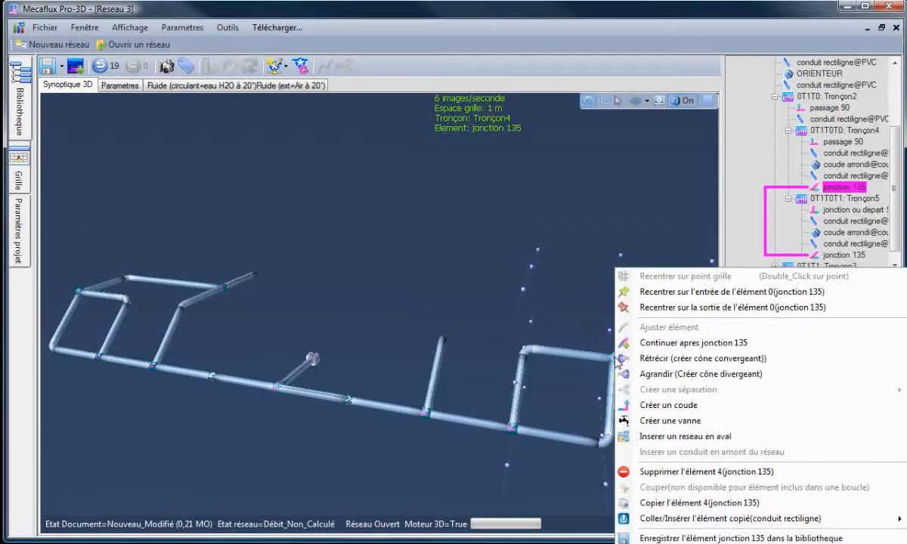
click(664, 344)
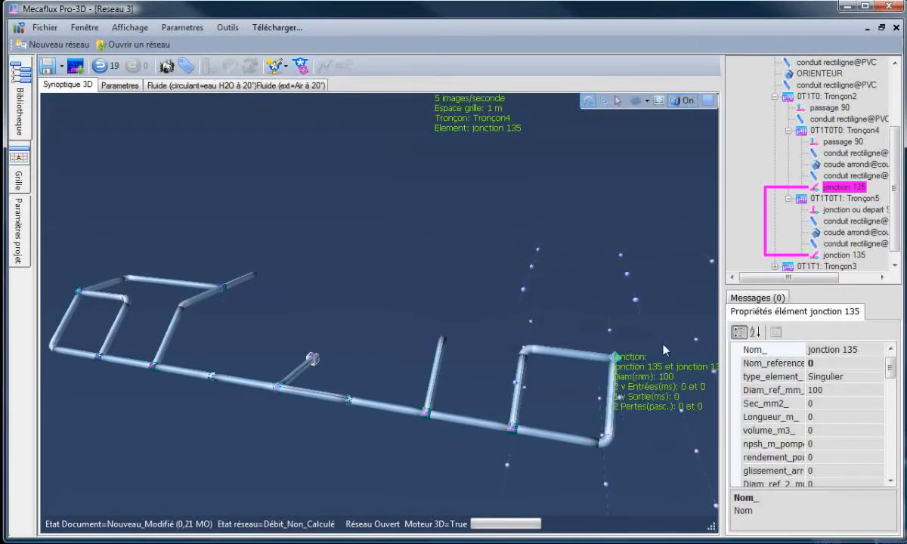
click(515, 325)
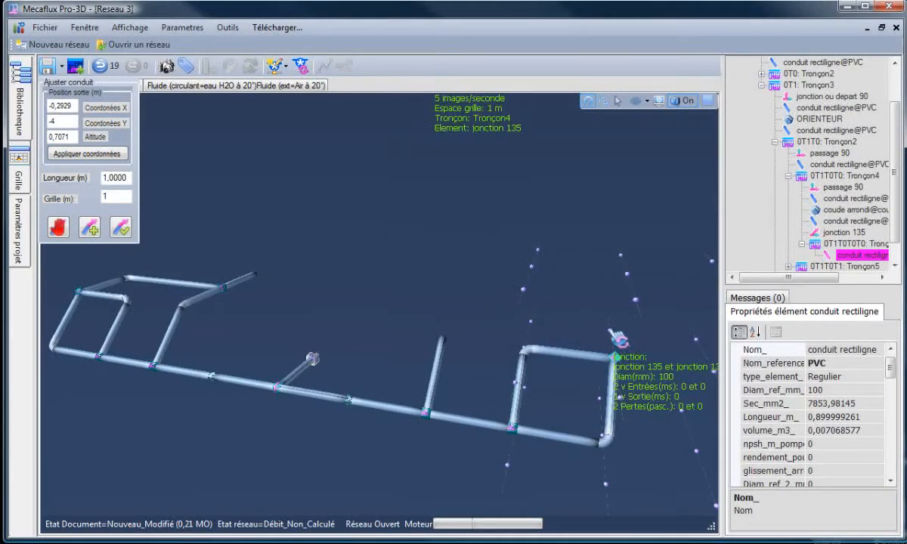
click(616, 338)
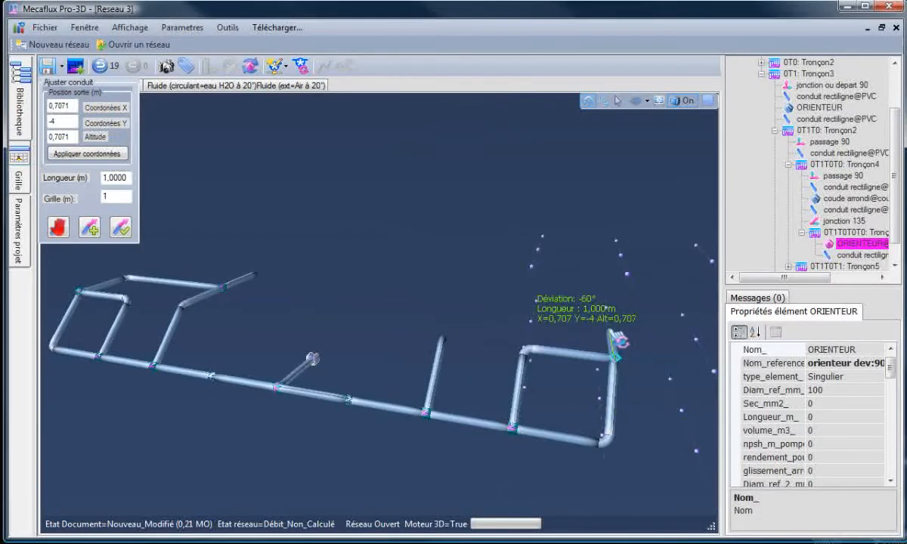
click(531, 326)
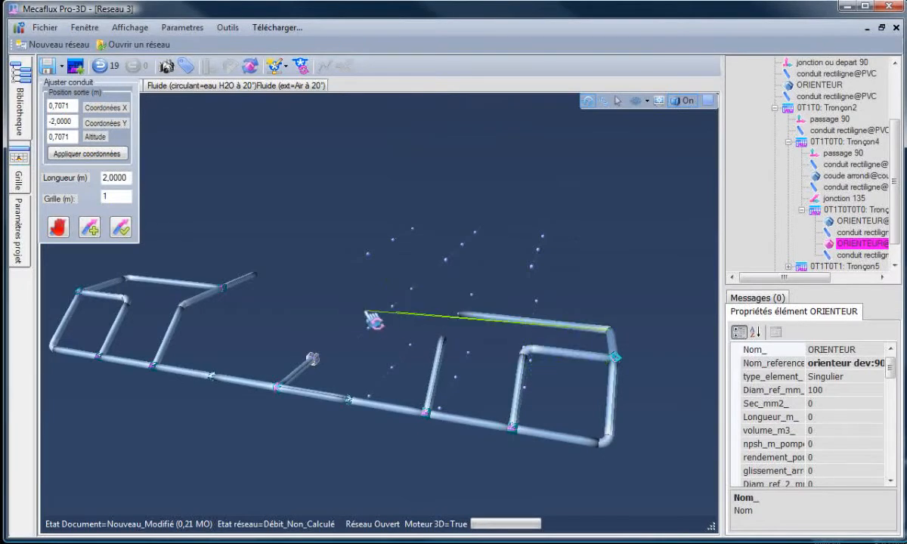
click(123, 225)
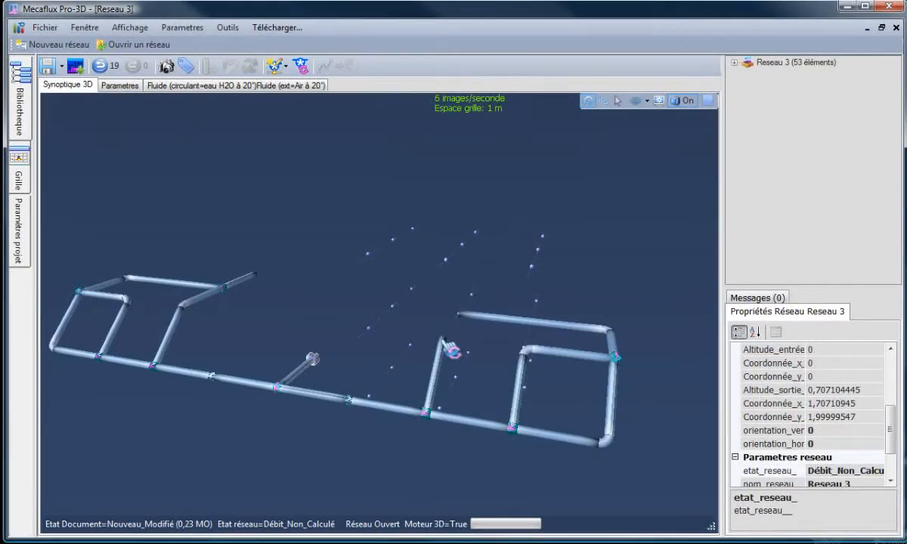
Continue after Tronçon3's straight conduit with a 1 m conduit to X 0.7071, Y -2, altitude 0.7071, and accept the connection closing the outer loop
right_click(443, 342)
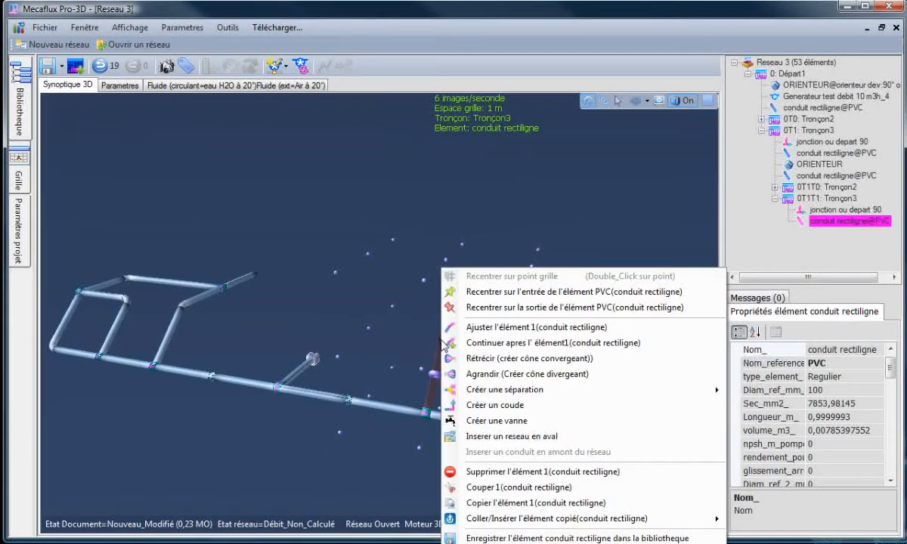
click(499, 343)
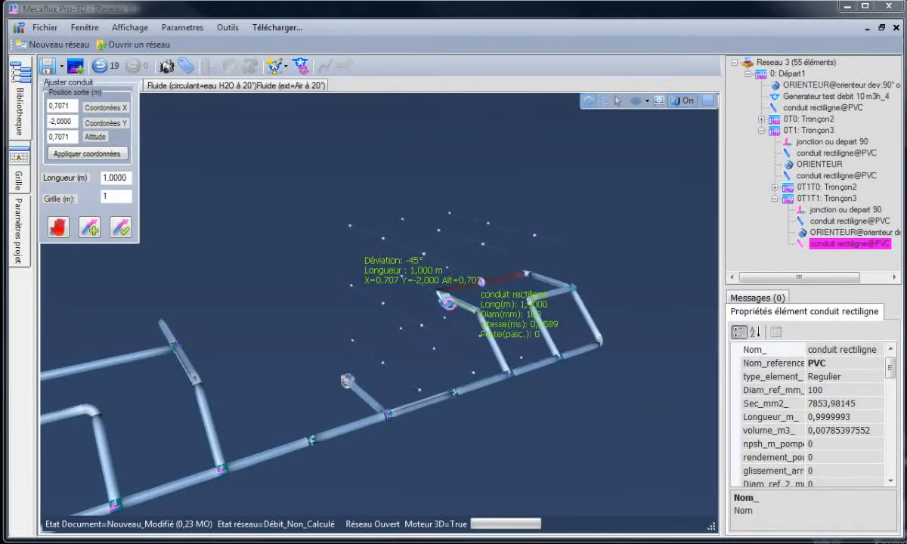
click(123, 229)
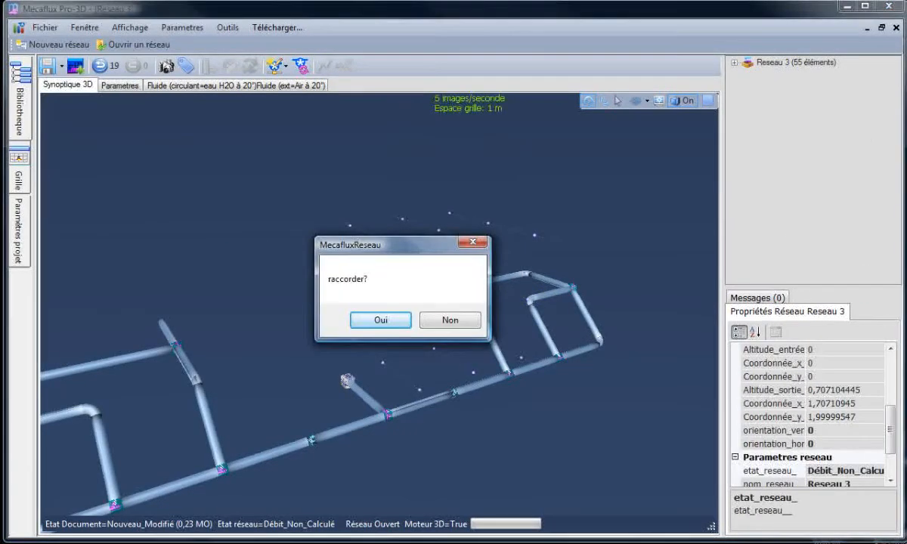
click(371, 320)
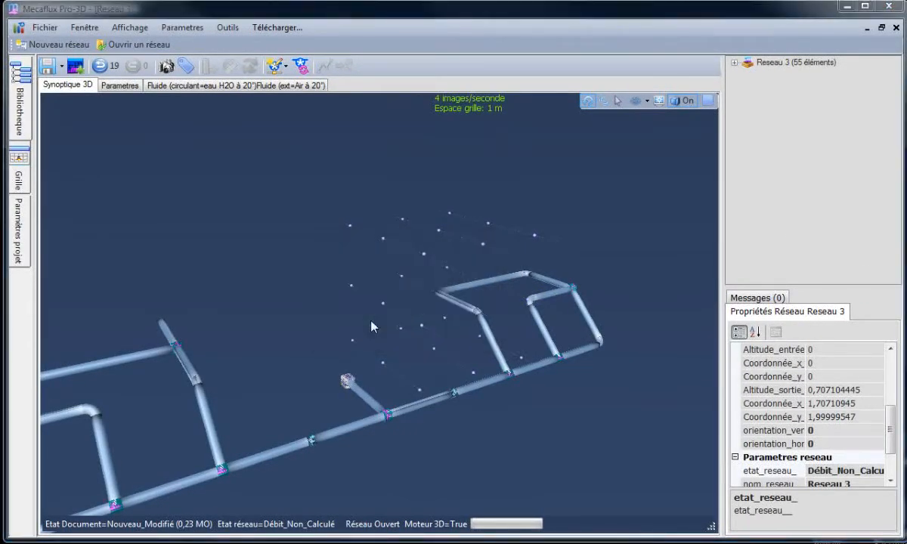
click(444, 327)
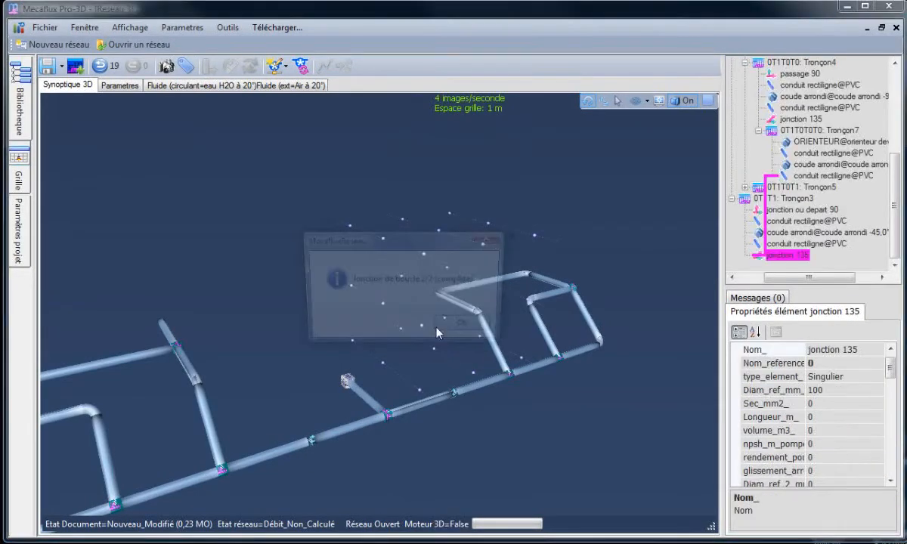
click(466, 328)
Continue after the outer loop's 135° junction with a straight outgoing conduit, accepting the extension of the branch past the junction
right_click(434, 268)
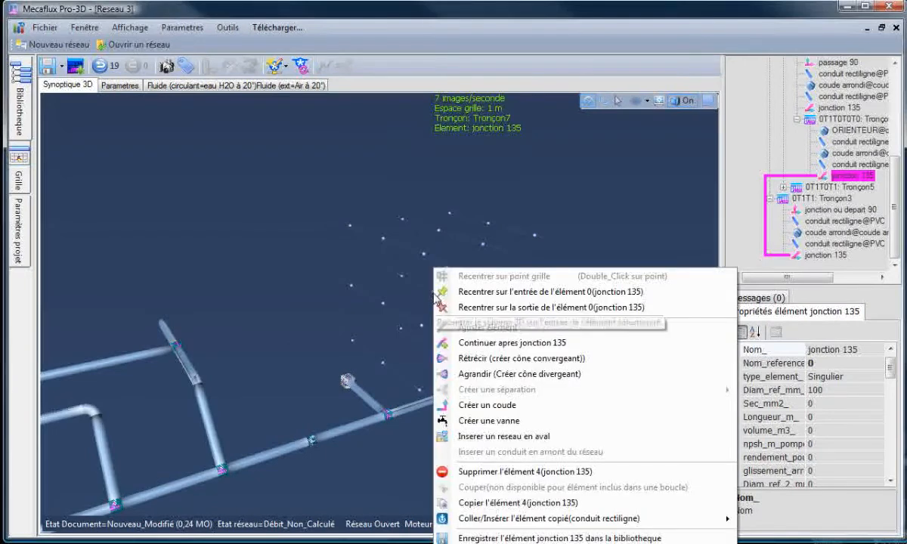
click(472, 345)
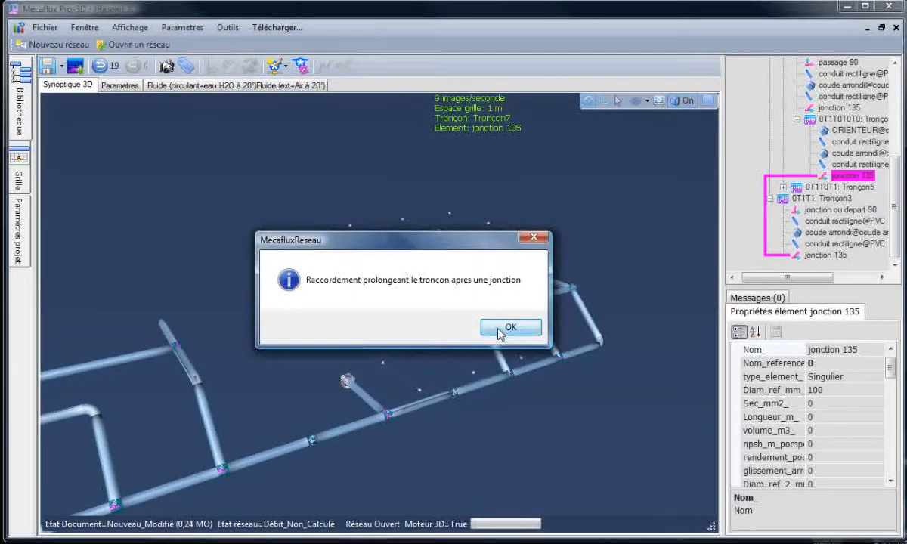
click(512, 329)
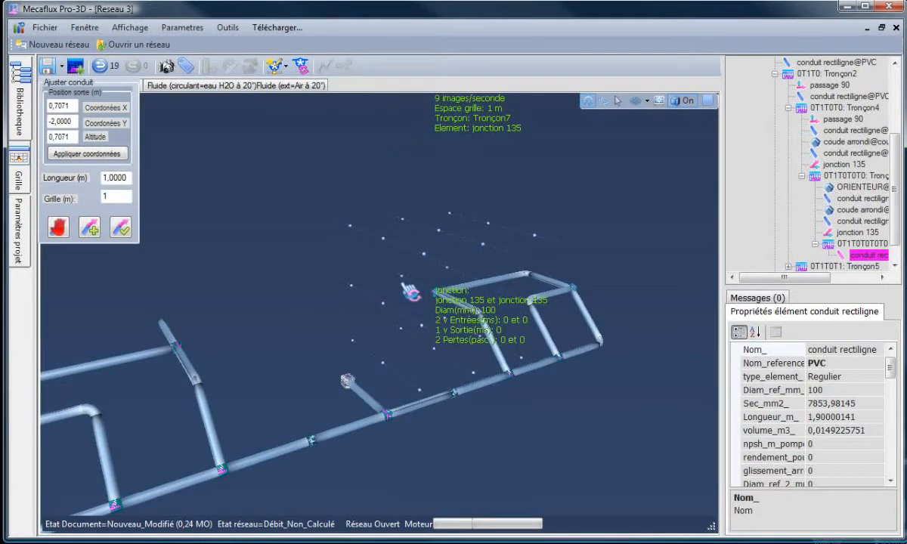
click(406, 287)
click(121, 229)
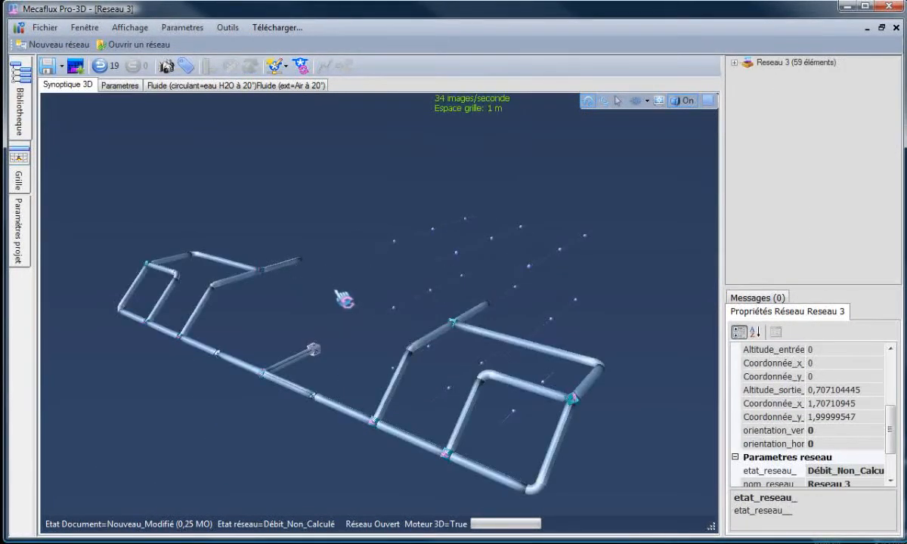
Create a generator delivering a flow of 10 m3/h for the network, and dismiss the theoretical flow notice
click(276, 67)
mouse_move(338, 112)
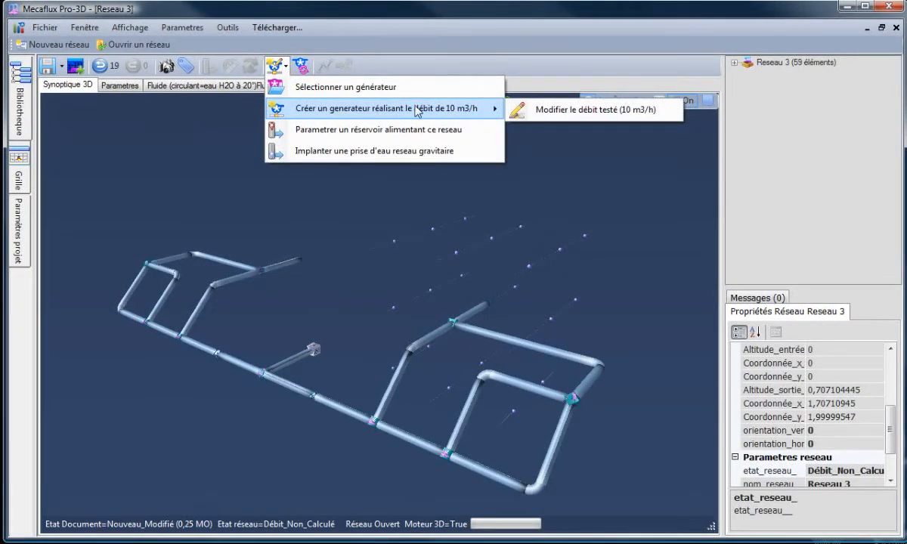
click(323, 113)
click(330, 118)
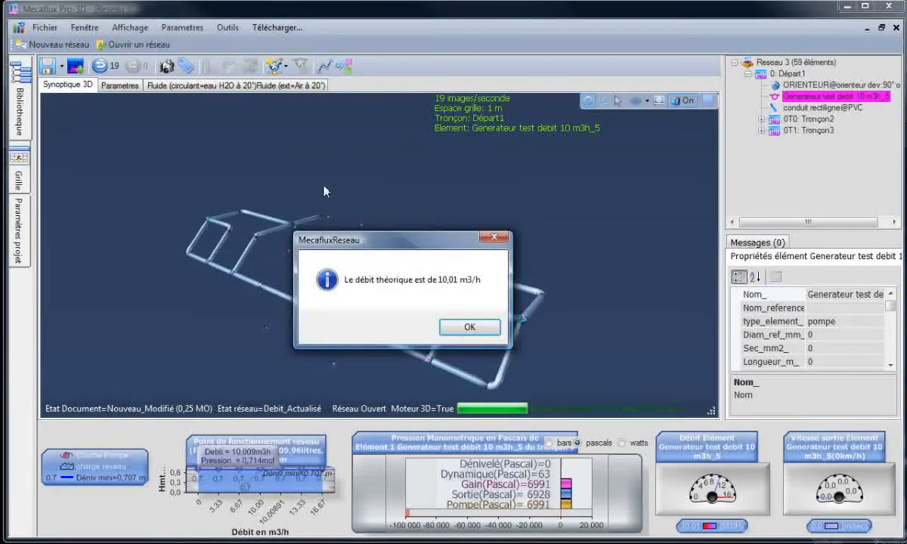
click(469, 329)
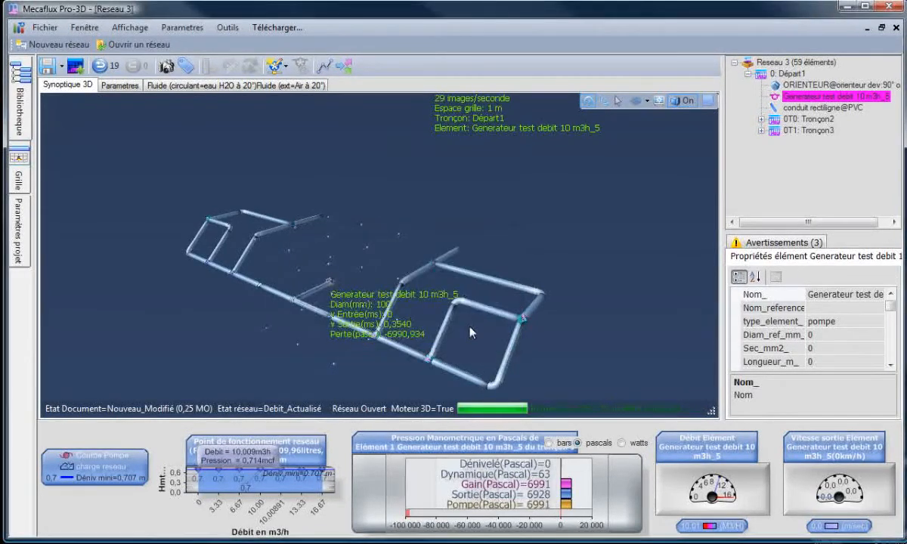
click(521, 247)
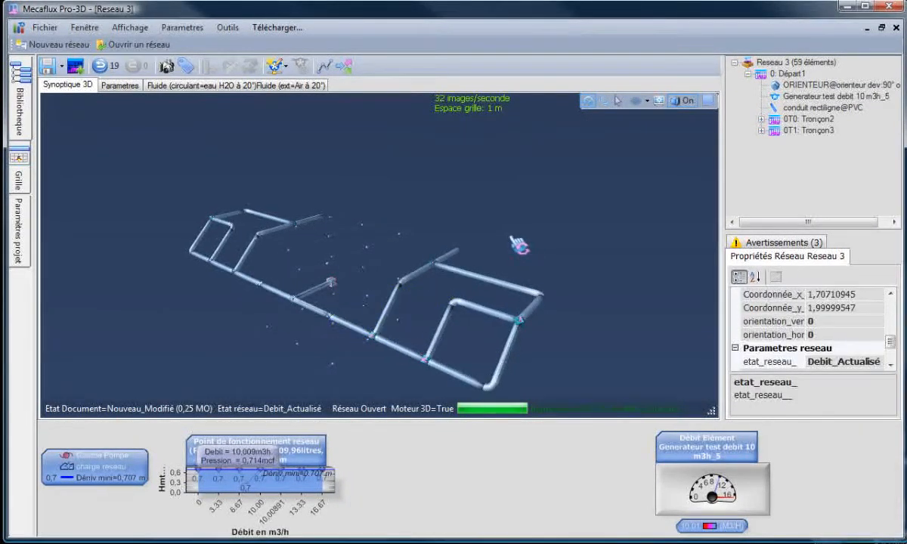
Set the fluid speed divisor to 1 and start the fluid particle trajectory test with 1000 particles
click(341, 67)
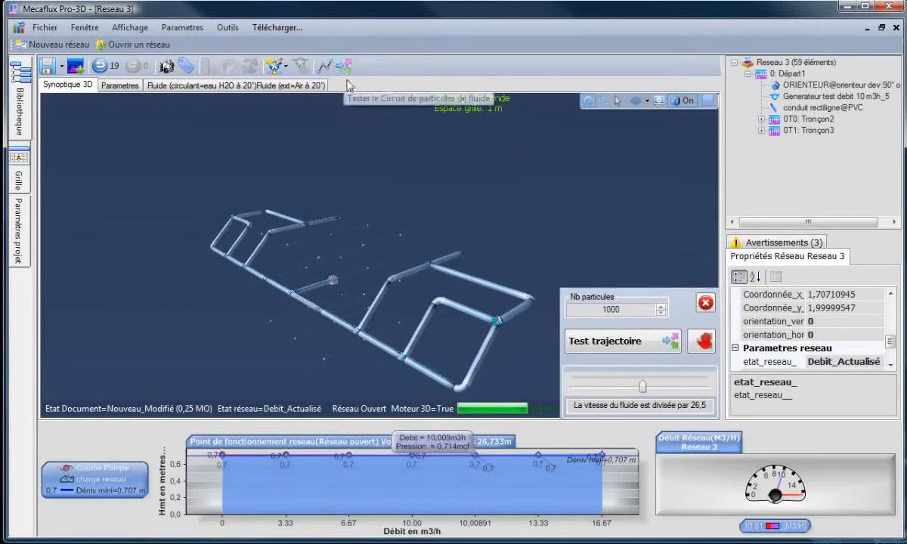
drag(643, 392, 573, 388)
click(637, 344)
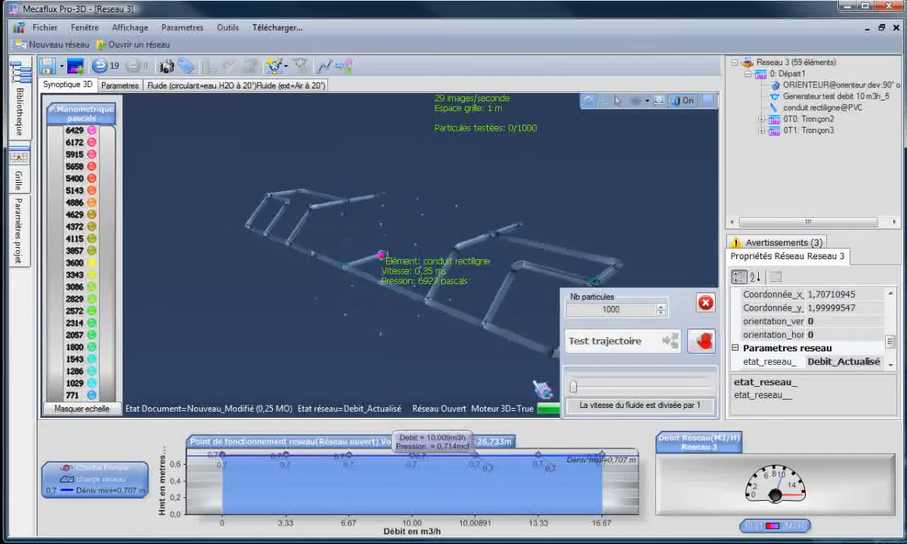
Examine the particle paths and pressure colours through the looped branches and at the open outlets from several angles
drag(300, 330, 388, 338)
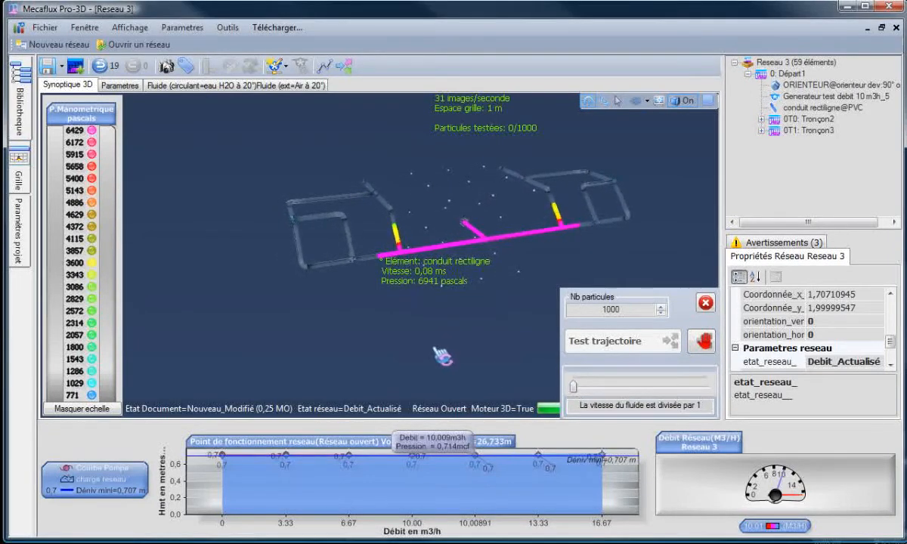
scroll(384, 204, up, 8)
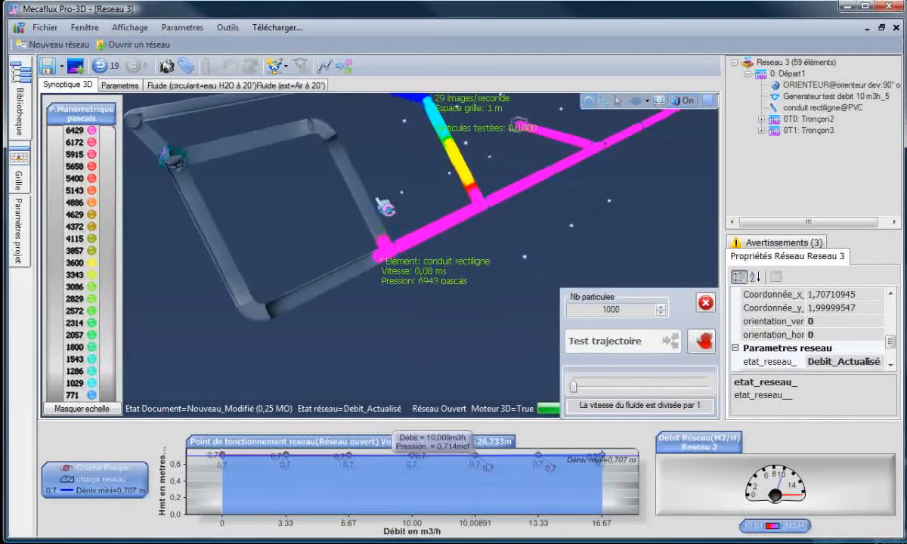
scroll(363, 212, up, 3)
scroll(328, 219, down, 7)
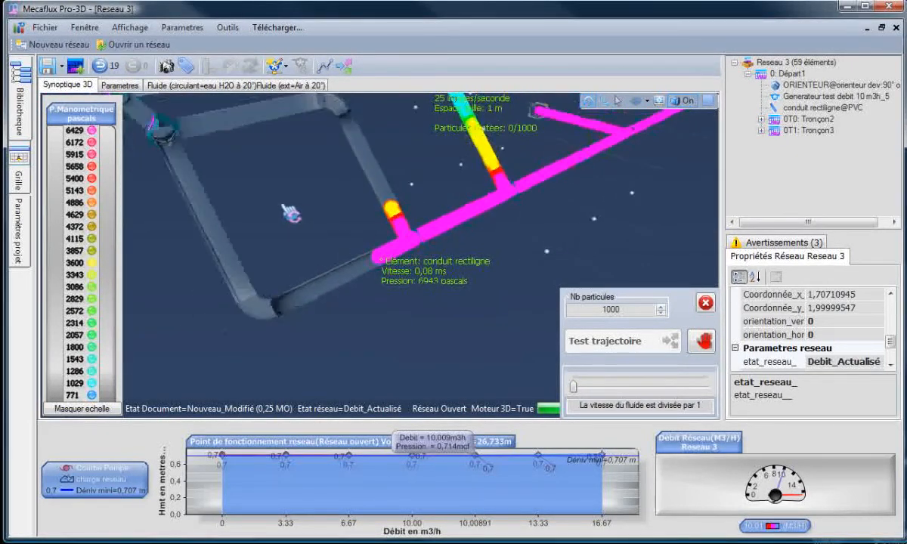
drag(287, 200, 404, 343)
scroll(218, 274, down, 3)
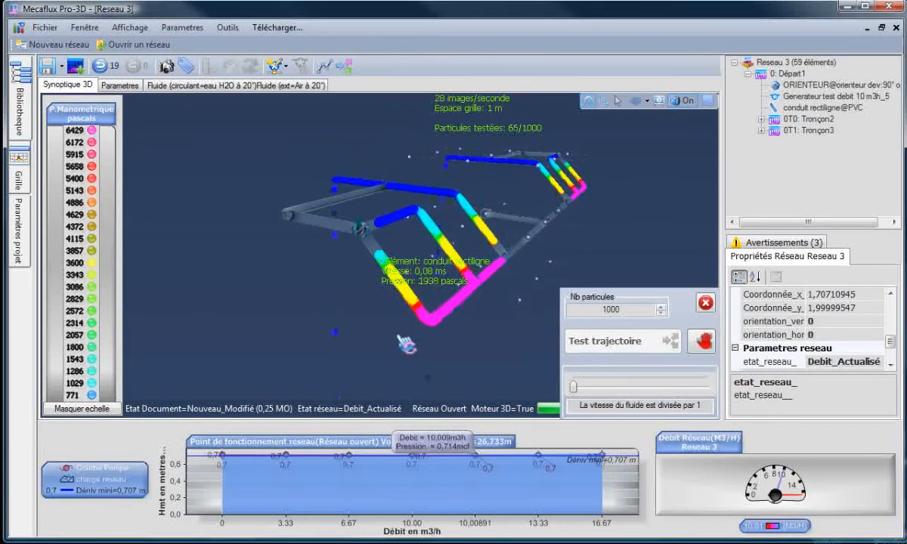
drag(399, 336, 334, 363)
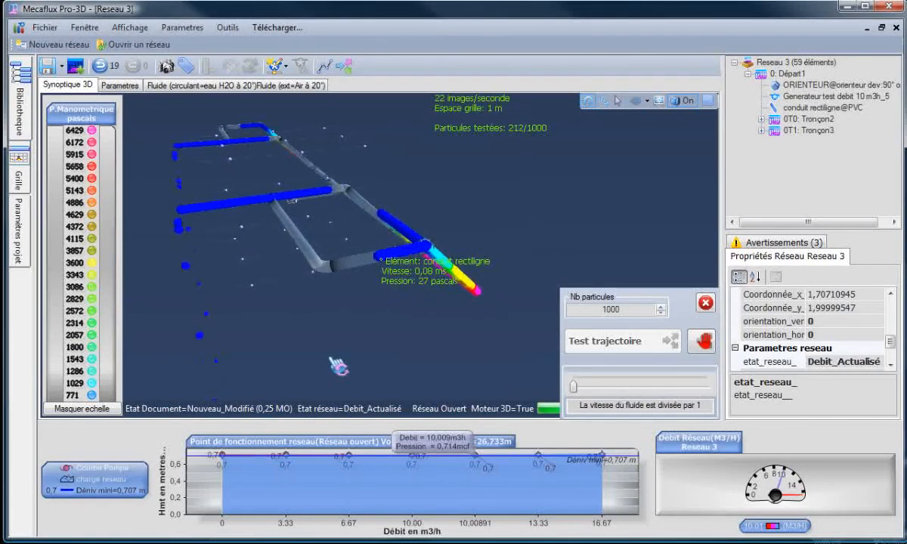
drag(334, 363, 495, 327)
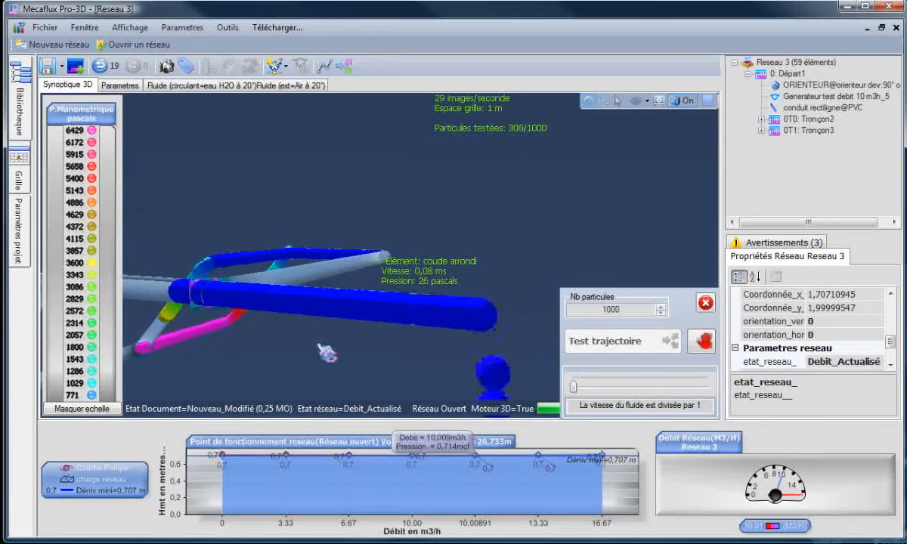